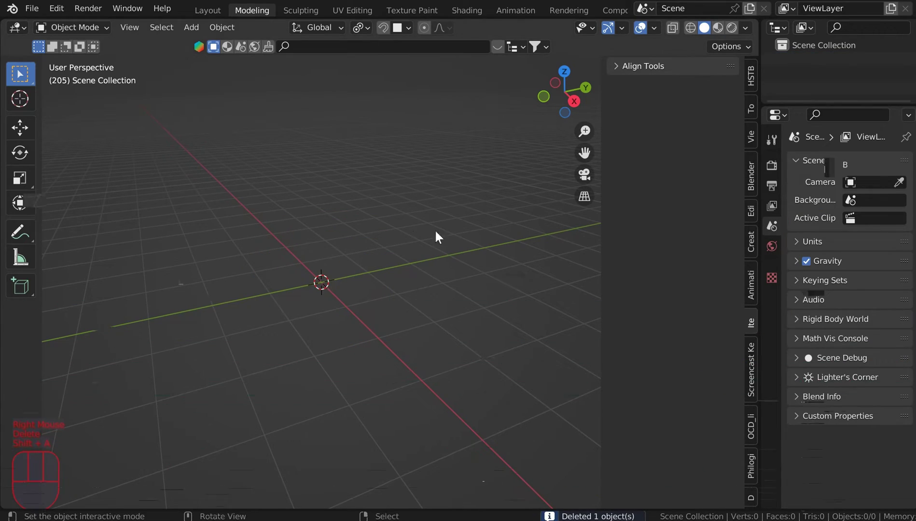
Add a new cube mesh, Cube.001, at the world origin
key("shift+a")
mouse_move(420, 204)
left_click(475, 234)
Turn on Cavity in the viewport shading options
middle_click_drag(410, 180, 482, 179)
left_click(745, 27)
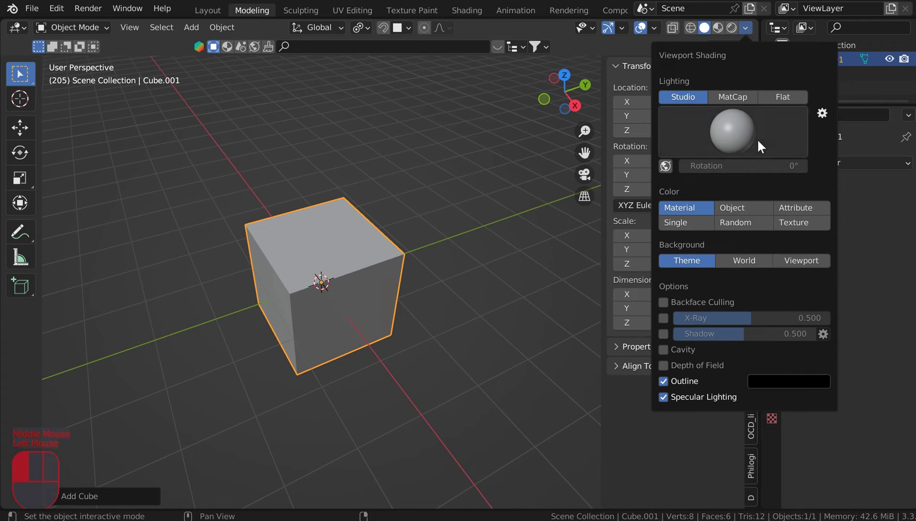
left_click(664, 349)
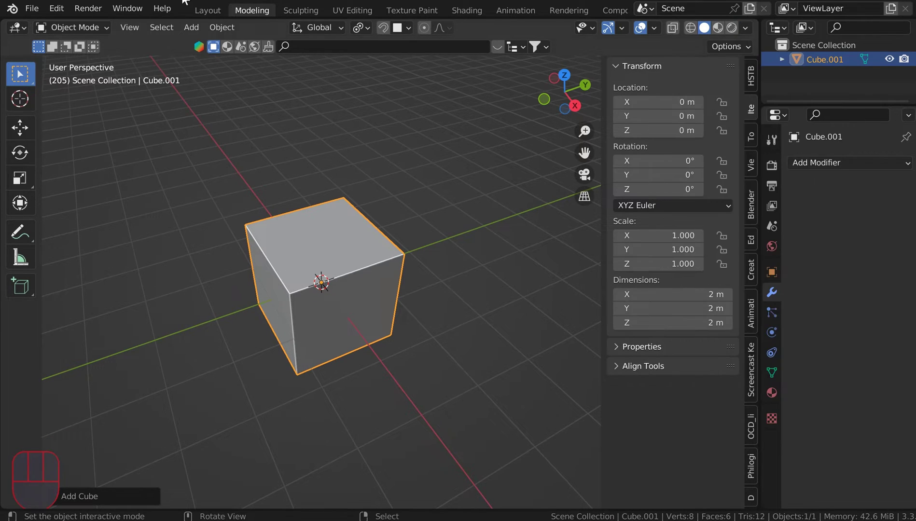
Search the add-on preferences for 'auto', then show the HSTB tool panel in the sidebar
left_click(58, 8)
left_click(127, 229)
left_click(421, 71)
type("auto")
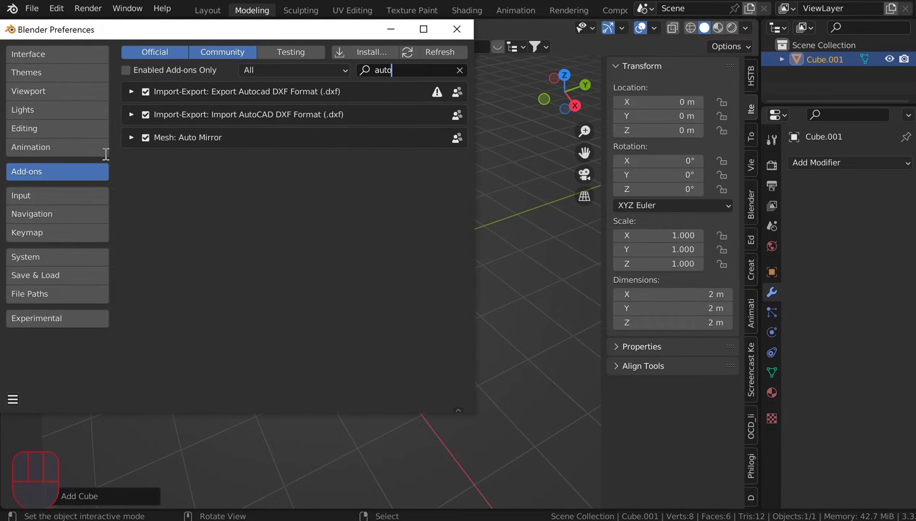
left_click(457, 29)
left_click(750, 74)
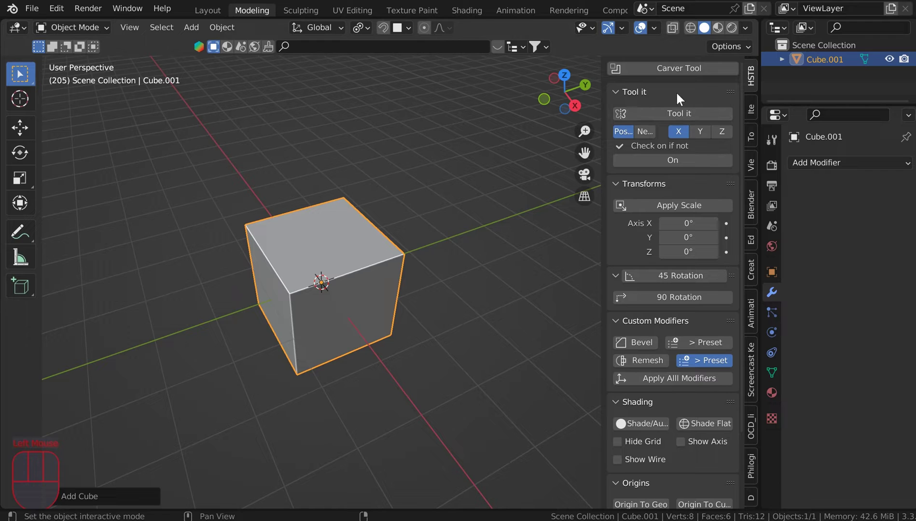
Switch to the front orthographic view of the cube
middle_click_drag(436, 182, 410, 176)
scroll(411, 176, "up", 1)
key("KP_1")
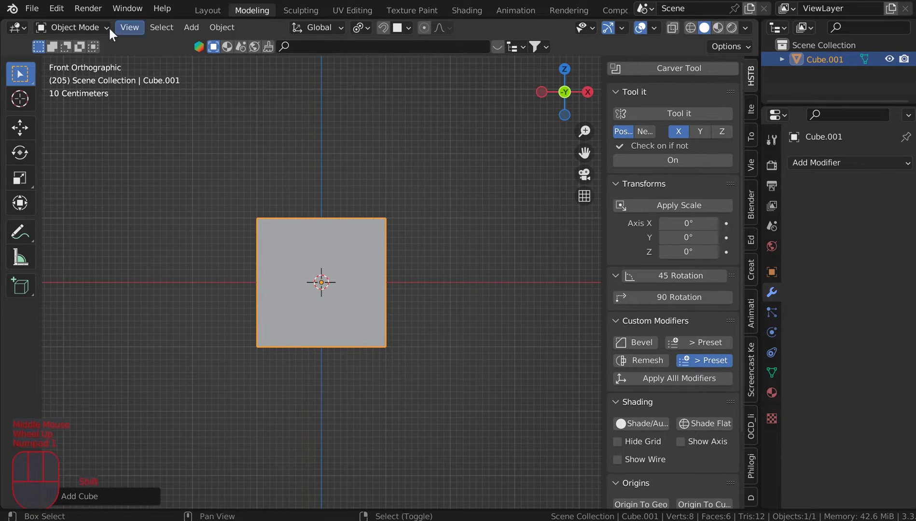
Search the add-on preferences for 'carver' to confirm Carver is enabled
left_click(58, 8)
left_click(108, 228)
left_click(392, 77)
type("carver")
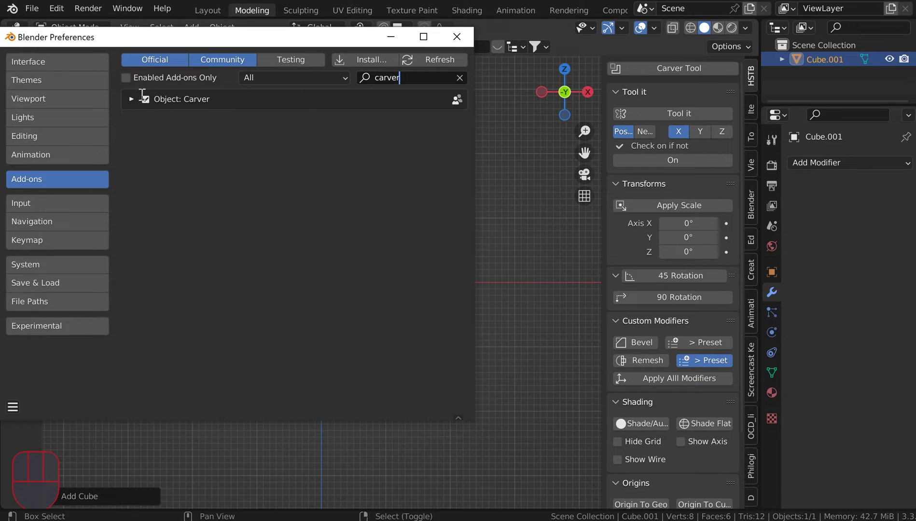
left_click(456, 37)
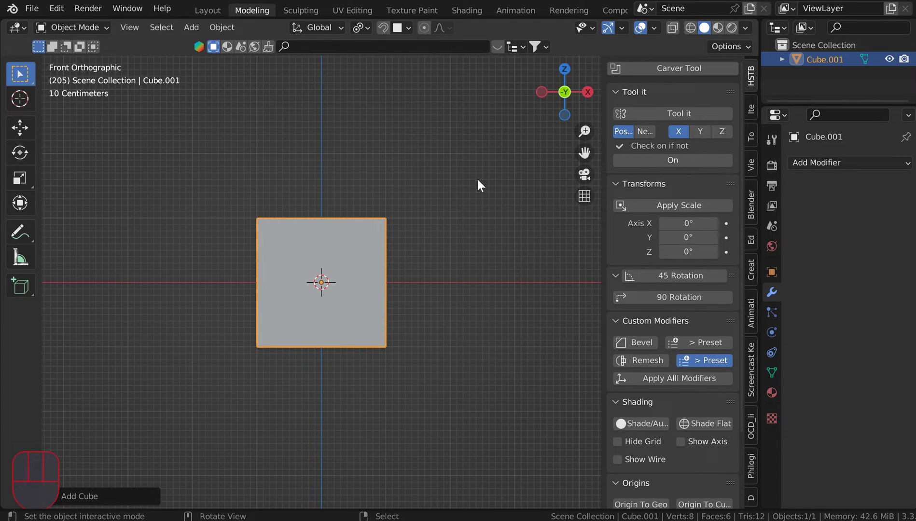
Cut a rectangular notch off the cube's top-right corner with Carver
key("ctrl+shift+x")
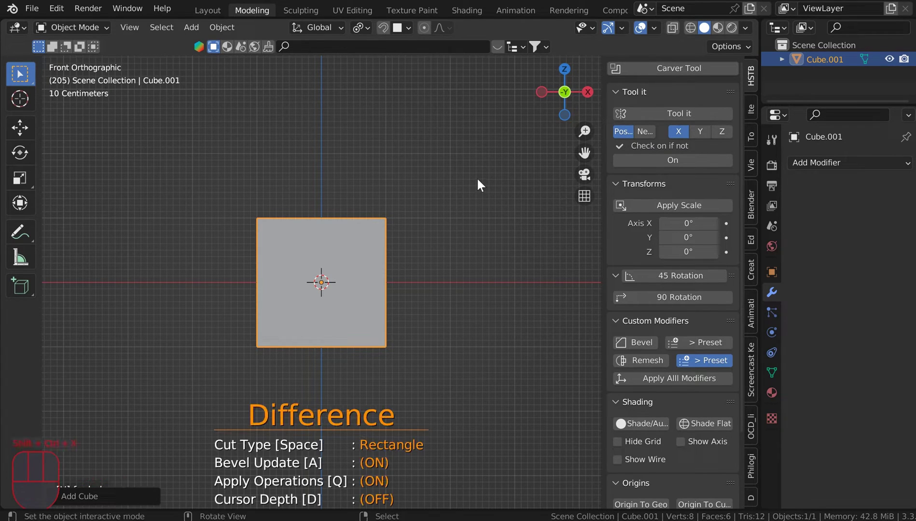
left_click(658, 68)
left_click_drag(362, 190, 401, 251)
middle_click_drag(410, 185, 316, 251)
middle_click_drag(406, 254, 379, 247)
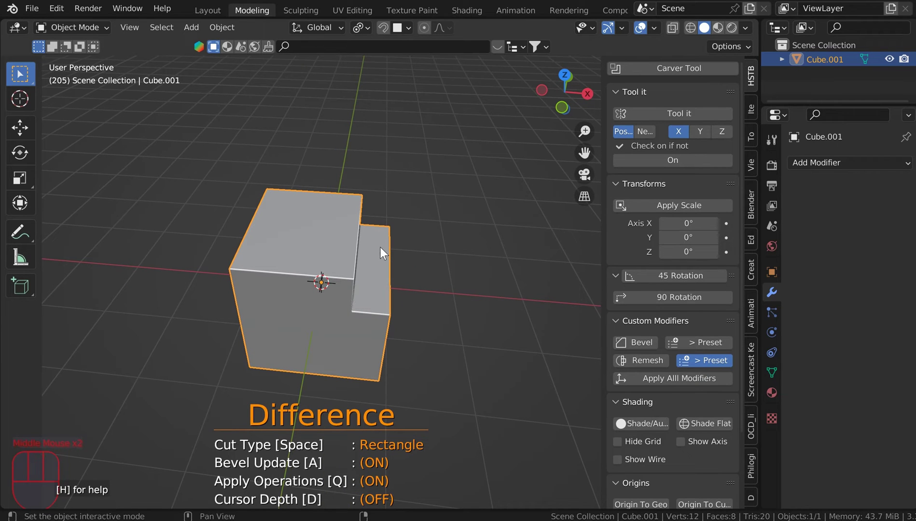
key("Tab")
right_click(377, 354)
Return to the front view and mirror the cube along the Y axis
key("Tab")
scroll(372, 317, "up", 2)
middle_click_drag(385, 289, 349, 268)
key("Tab")
key("Tab")
middle_click_drag(382, 180, 492, 266)
key("KP_1")
scroll(432, 188, "down", 1)
scroll(491, 266, "down", 2)
key("ctrl+m")
mouse_move(333, 264)
middle_mouse_down()
mouse_move(354, 223)
mouse_move(296, 270)
mouse_move(360, 245)
mouse_move(351, 266)
middle_mouse_up()
Confirm the Y mirror and shift the cube along the X axis
left_click(351, 267)
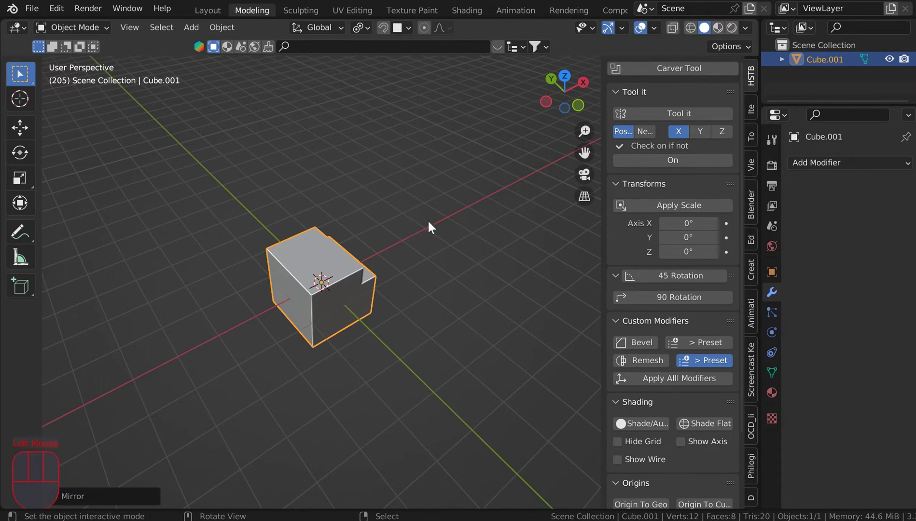
scroll(418, 201, "up", 3)
middle_click(419, 201)
key("g")
key("x")
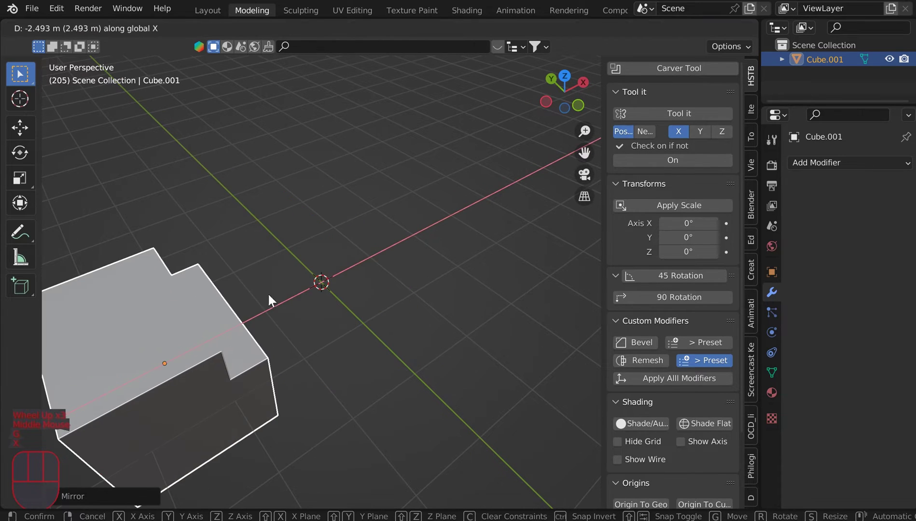
left_click(268, 295)
scroll(258, 282, "down", 2)
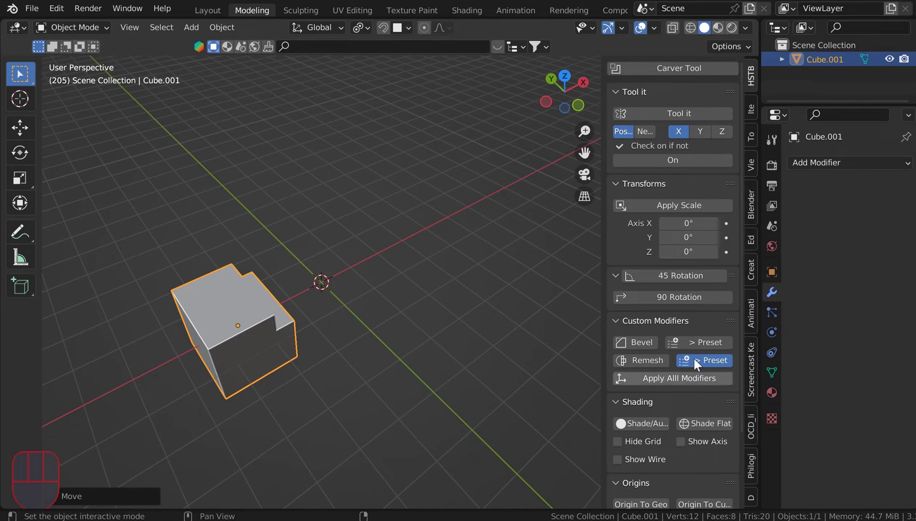
Open the Object menu to find the origin options
left_click(220, 27)
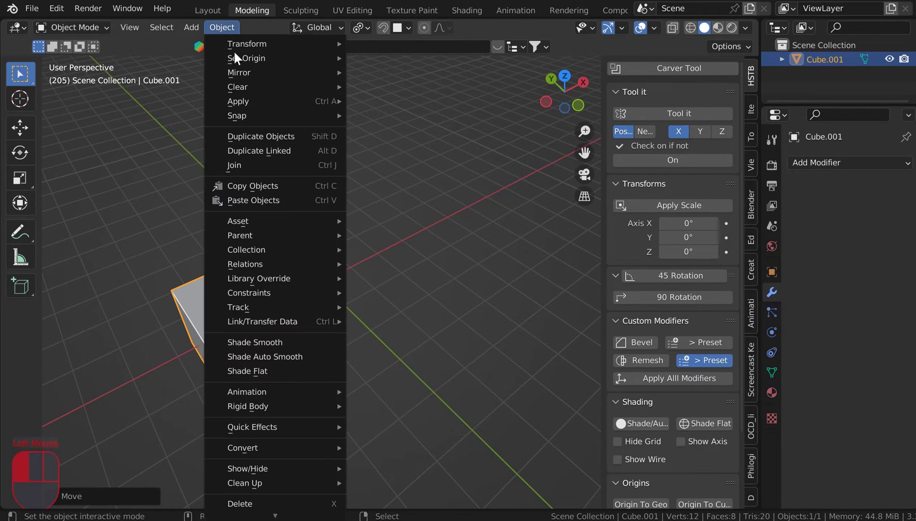
mouse_move(248, 60)
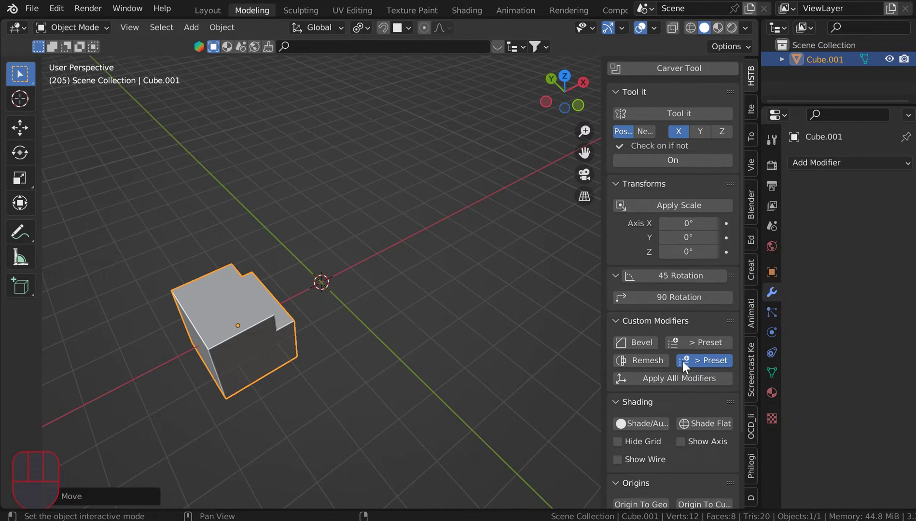
scroll(683, 369, "down", 2)
Move the cube's origin to the world centre and switch on HSTB's Tool it option
left_click(695, 432)
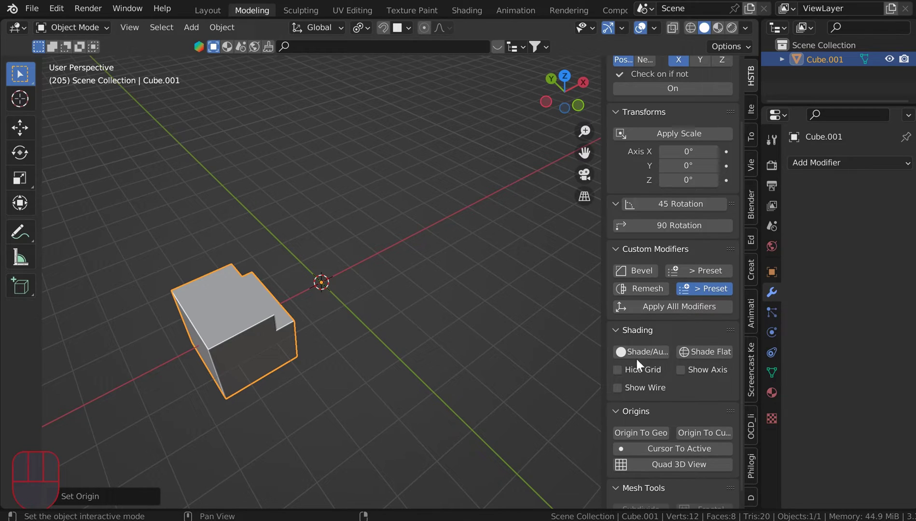
scroll(635, 356, "up", 3)
left_click(656, 160)
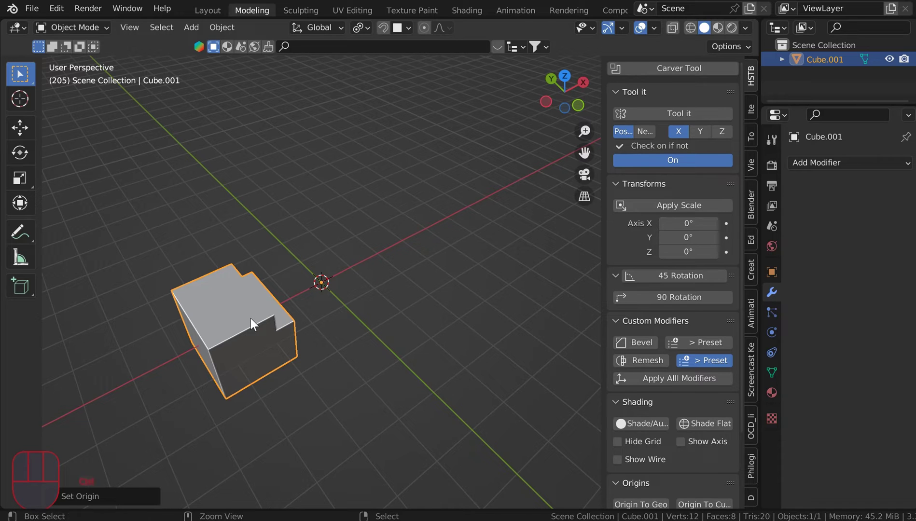
Mirror the notched cube across X and then Y so it faces the other way
key("ctrl+m")
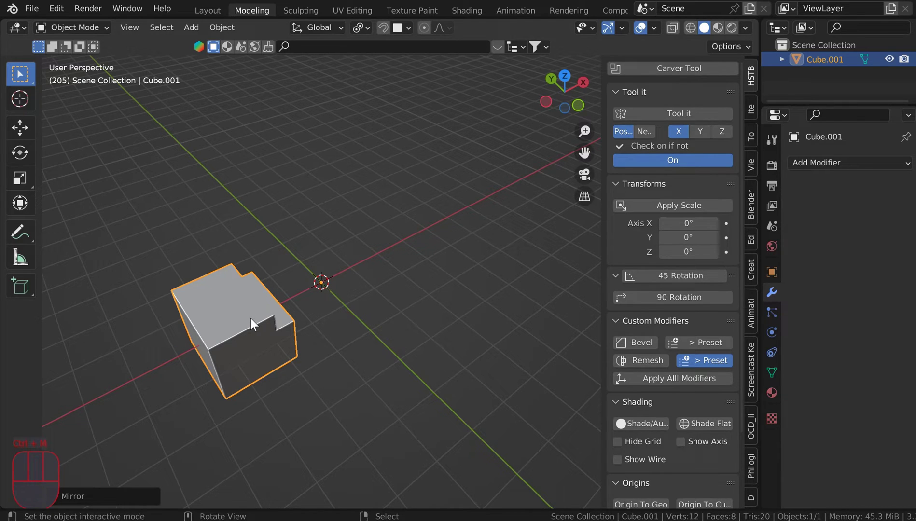
left_click(250, 318, "ctrl")
middle_click_drag(251, 318, 257, 319)
left_click(257, 318)
key("ctrl+m")
middle_click(256, 317)
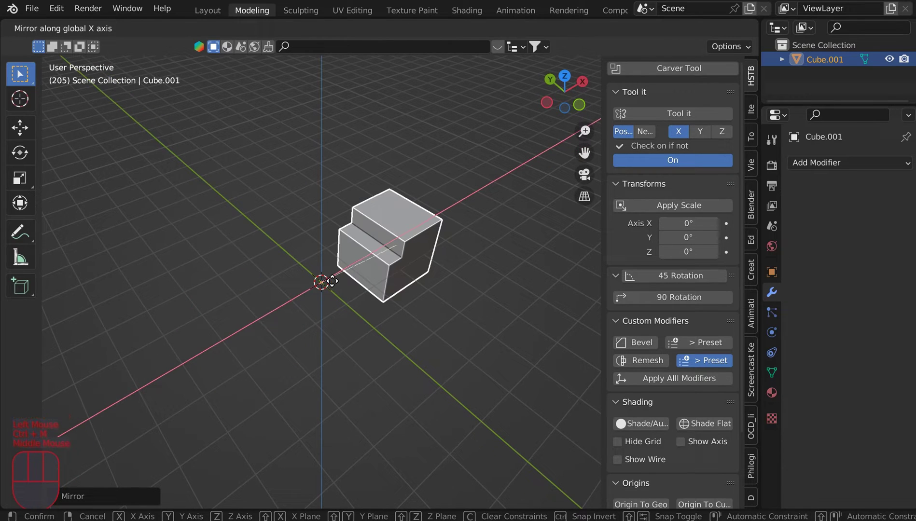
middle_click_drag(333, 281, 239, 312)
left_click(237, 303)
middle_click_drag(353, 295, 392, 263)
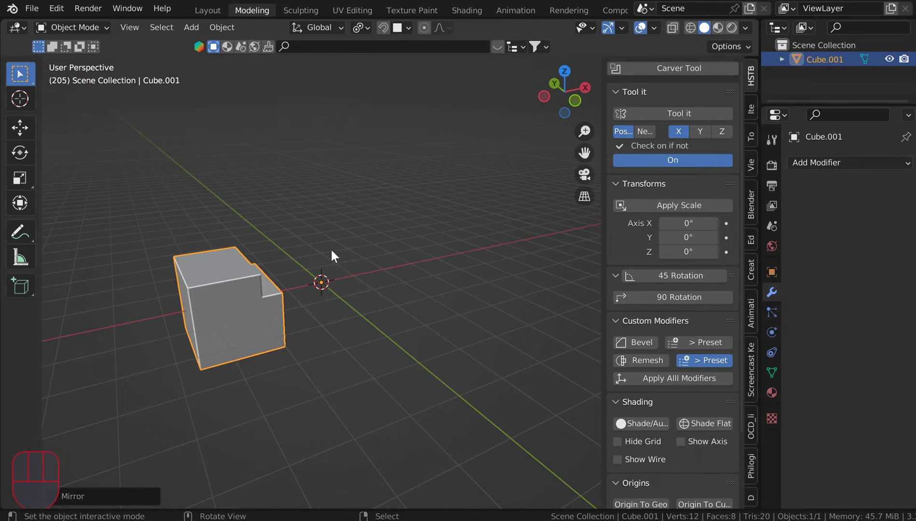
middle_click_drag(345, 247, 330, 282)
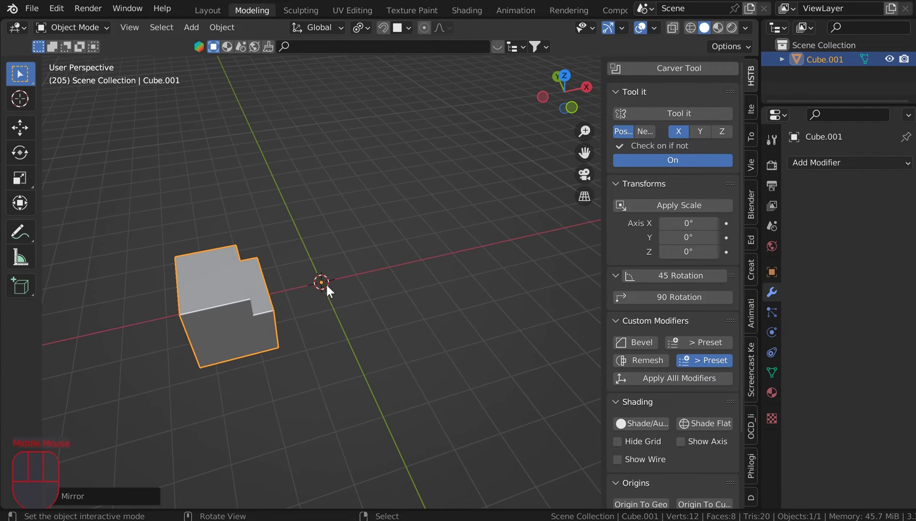
Make an in-place linked duplicate, mirror it across X, and join both cubes into one object
key("alt+d")
right_click(266, 207)
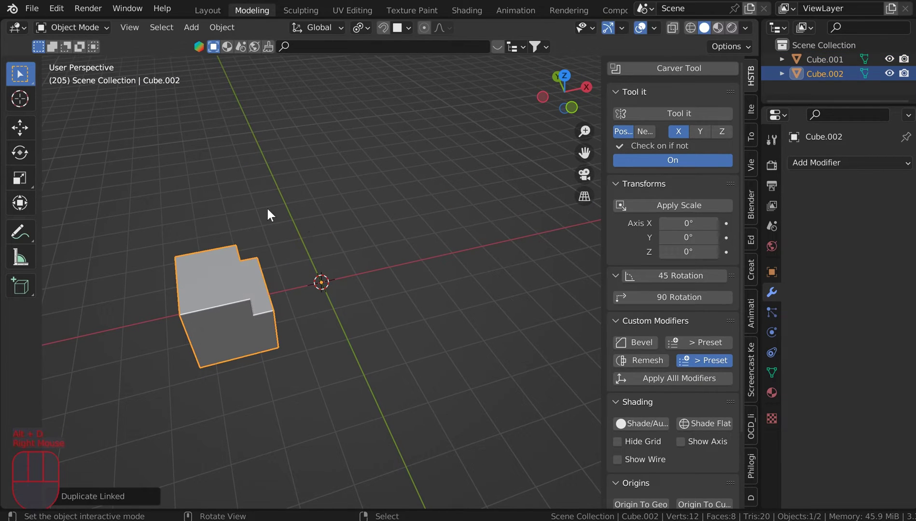
key("ctrl+m")
middle_click(250, 298)
left_click(397, 164)
mouse_move(397, 164)
middle_mouse_down()
mouse_move(459, 213)
mouse_move(420, 150)
mouse_move(405, 158)
middle_mouse_up()
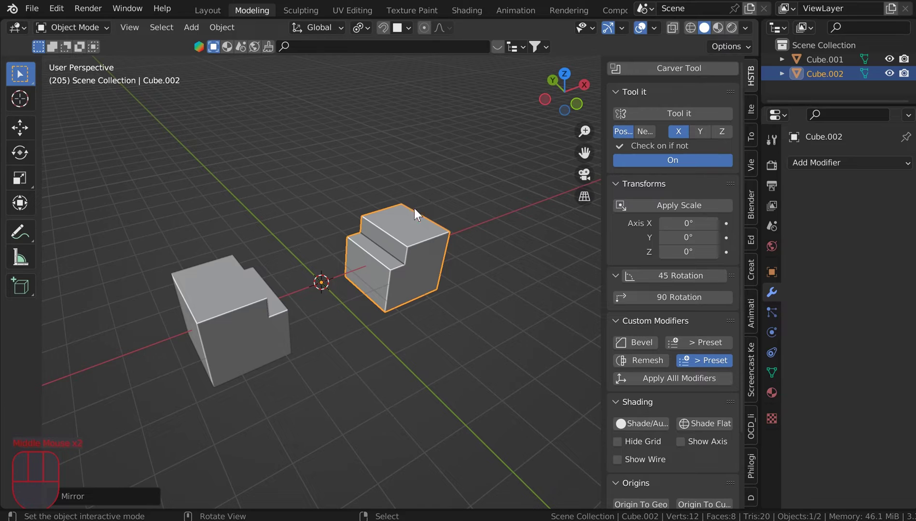
right_click(250, 285, "shift")
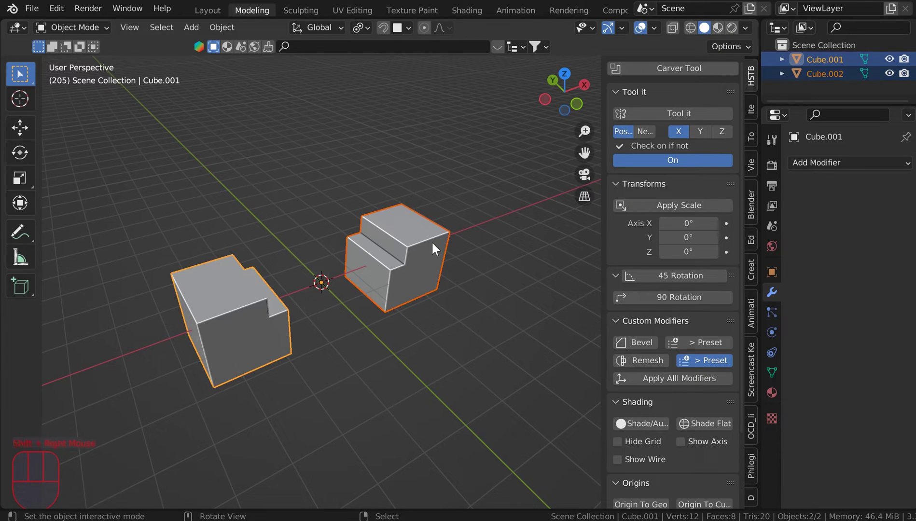
key("ctrl+j")
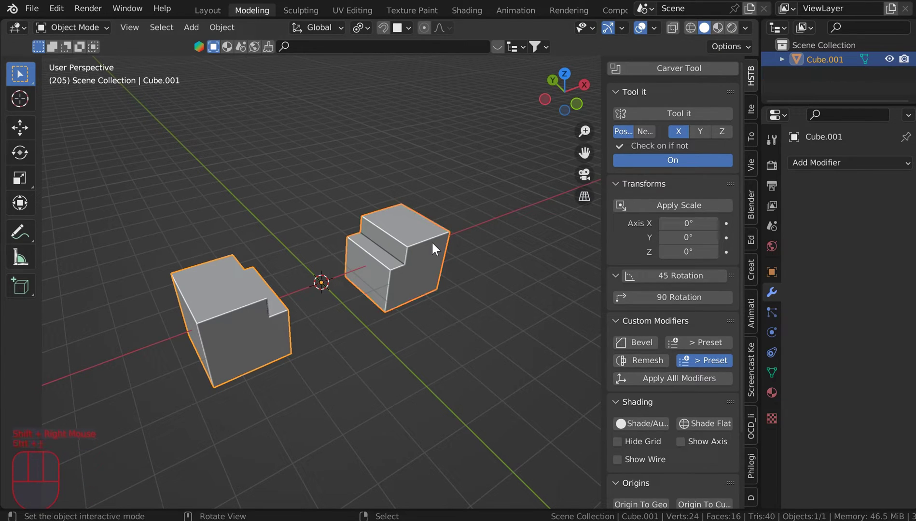
Frame the left block in front orthographic view, zoomed in
key("KP_1")
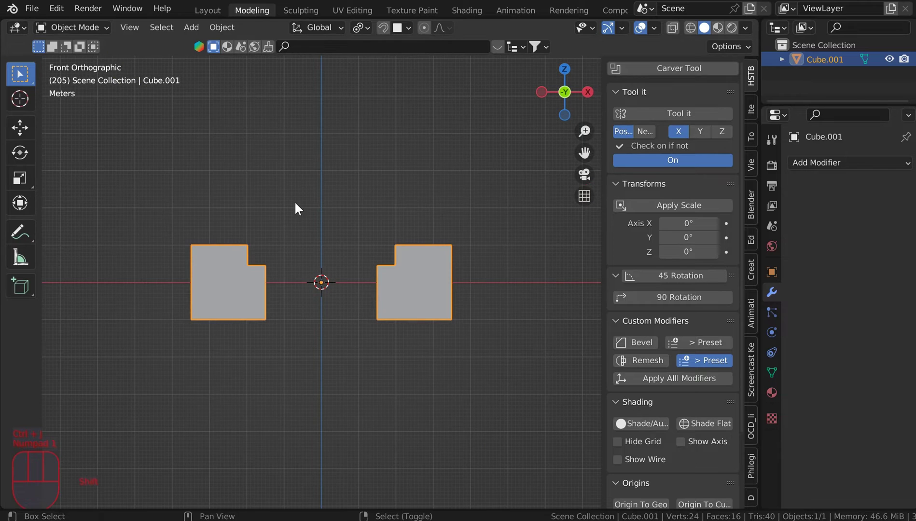
middle_click_drag(292, 201, 356, 219, "shift")
scroll(356, 221, "up", 4)
middle_click_drag(283, 214, 233, 234, "shift")
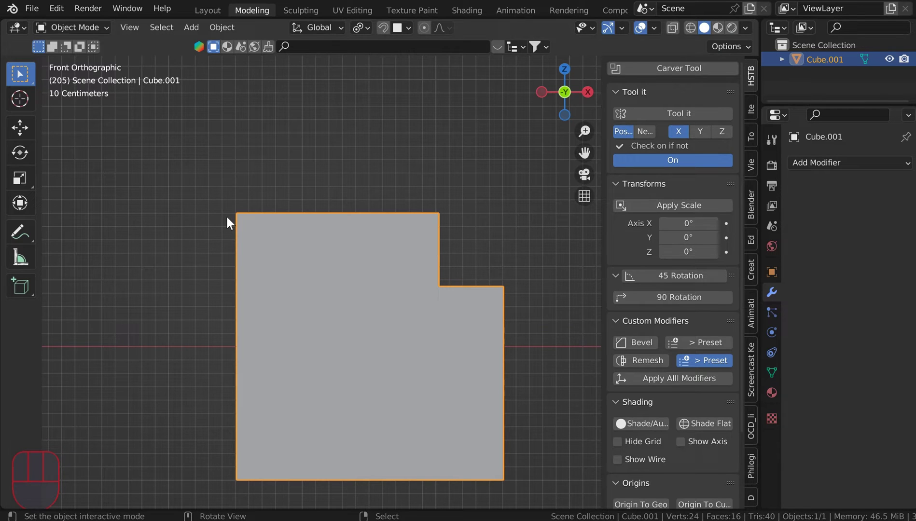
Carve a circular cove into the left block's top-left corner with Carver
key("shift+ctrl+x")
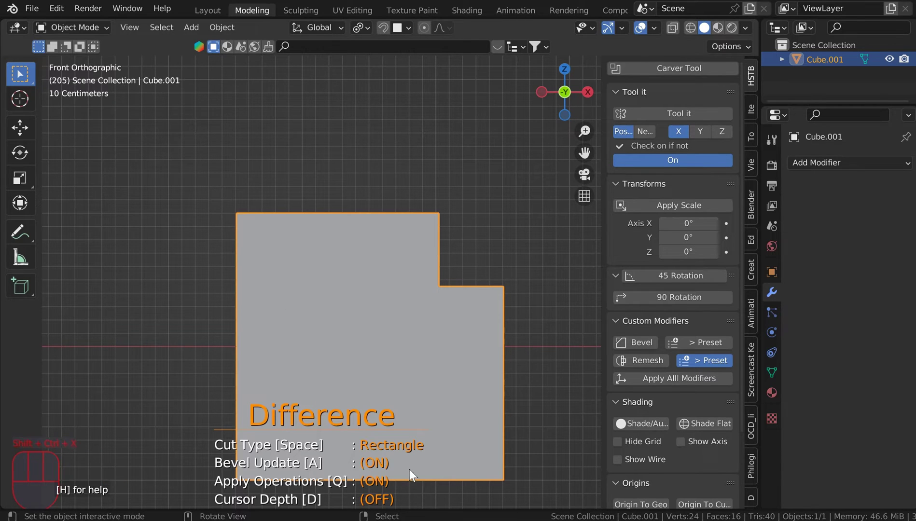
key("space")
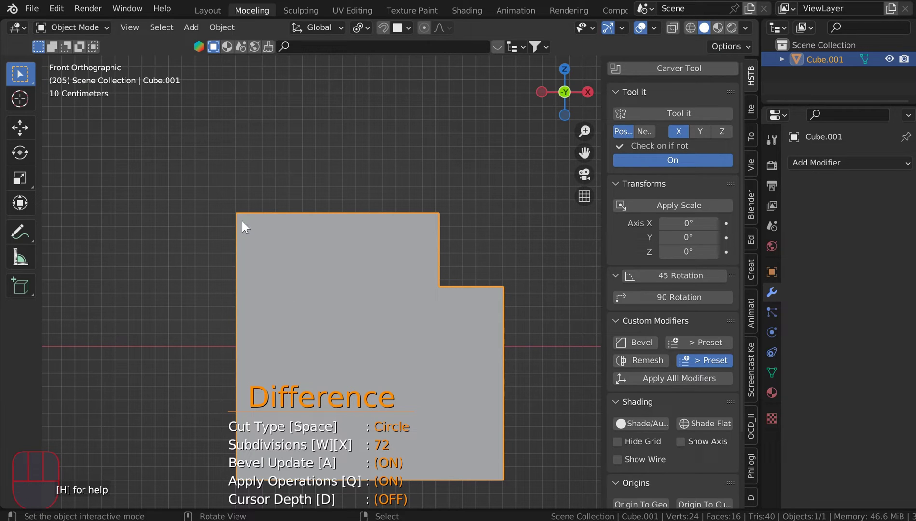
left_click_drag(203, 184, 290, 297)
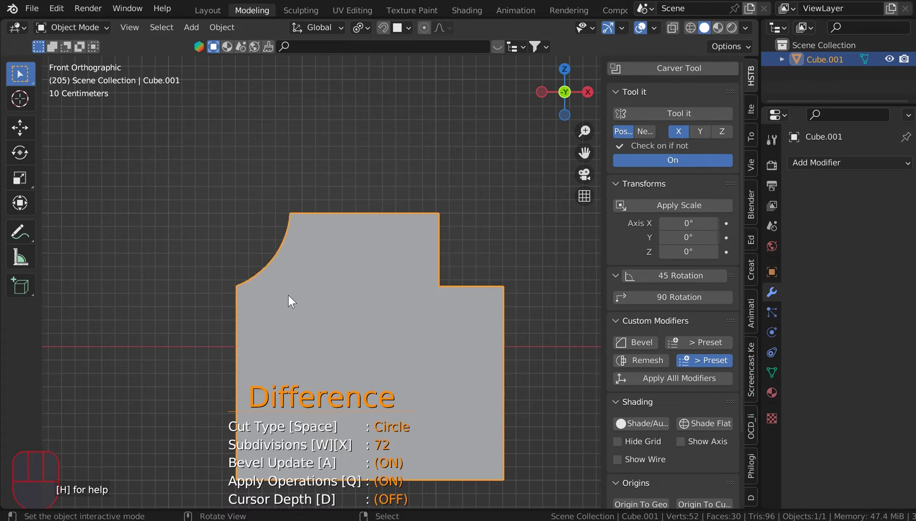
middle_click_drag(400, 234, 291, 292)
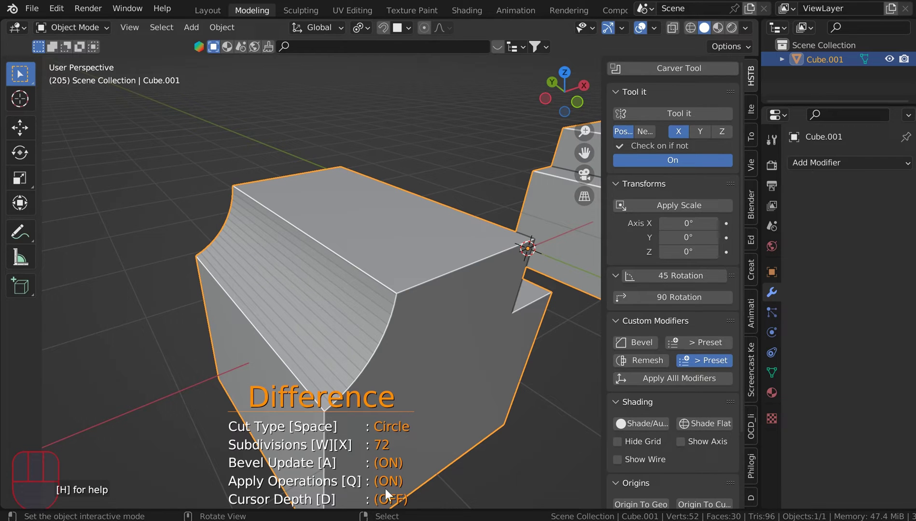
right_click(435, 267)
middle_click_drag(402, 215, 280, 242)
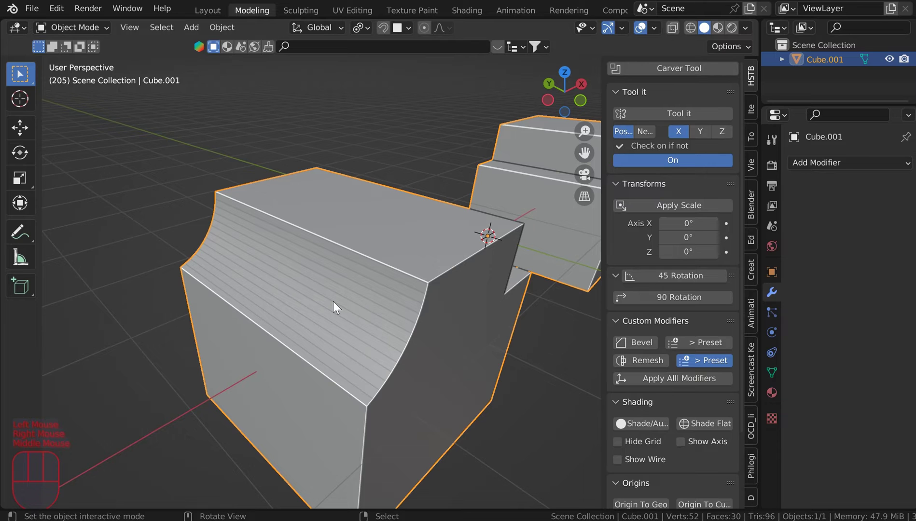
Try smooth shading on the block, then revert to flat shading
left_click(629, 423)
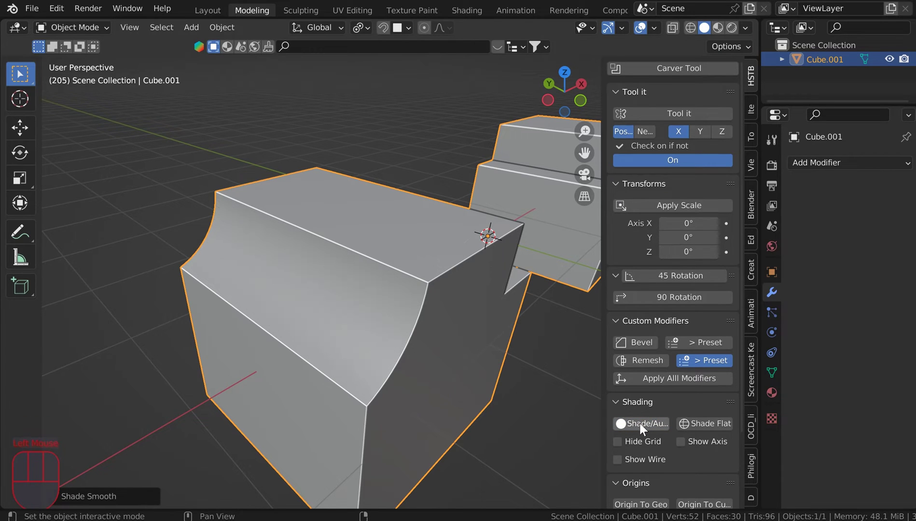
middle_click_drag(474, 280, 316, 210)
left_click(706, 425)
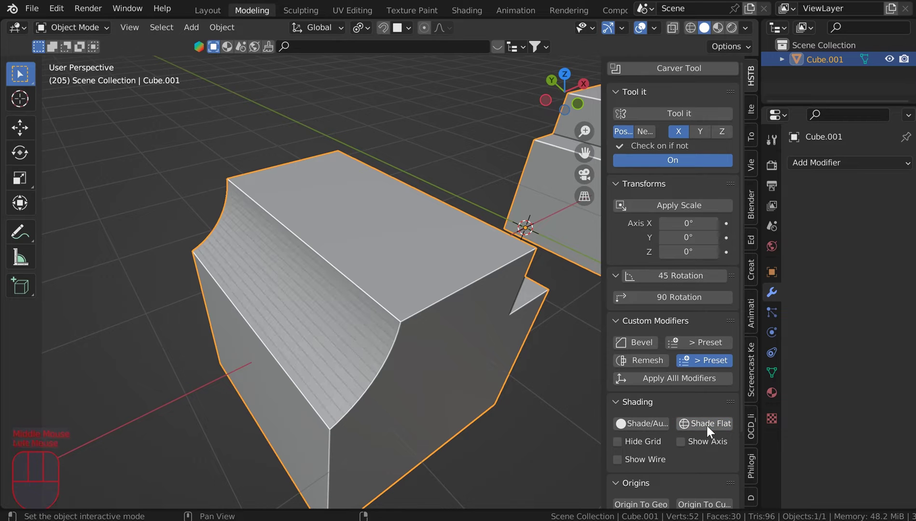
In Edit Mode, box-select the curved strip faces along the corner
middle_click_drag(426, 283, 533, 382)
scroll(533, 382, "up", 2)
right_click(413, 298)
key("Tab")
left_click_drag(360, 440, 388, 285, "shift")
Bevel the selected curved-corner edges with a finely adjusted width
key("ctrl+b")
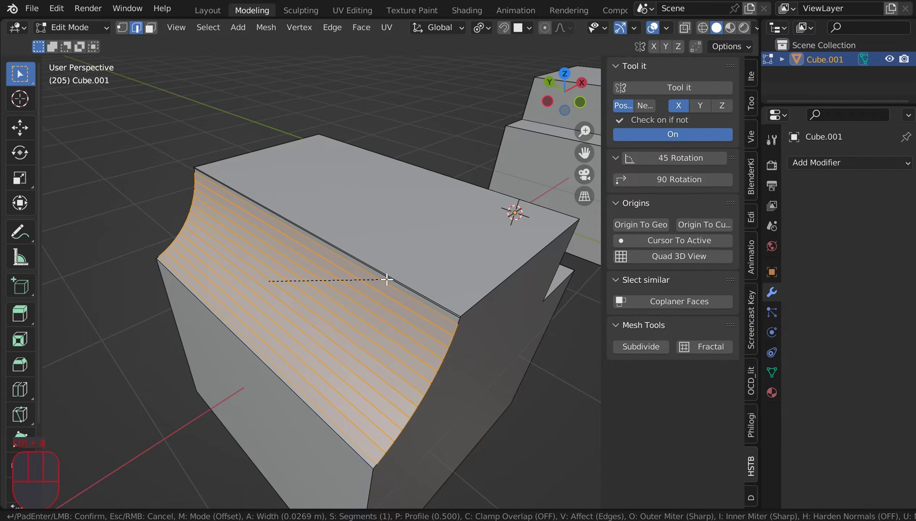
key("shift")
left_click(380, 283, "shift")
Extrude the curved faces slightly outward along their normals, then return to Object Mode
key("q")
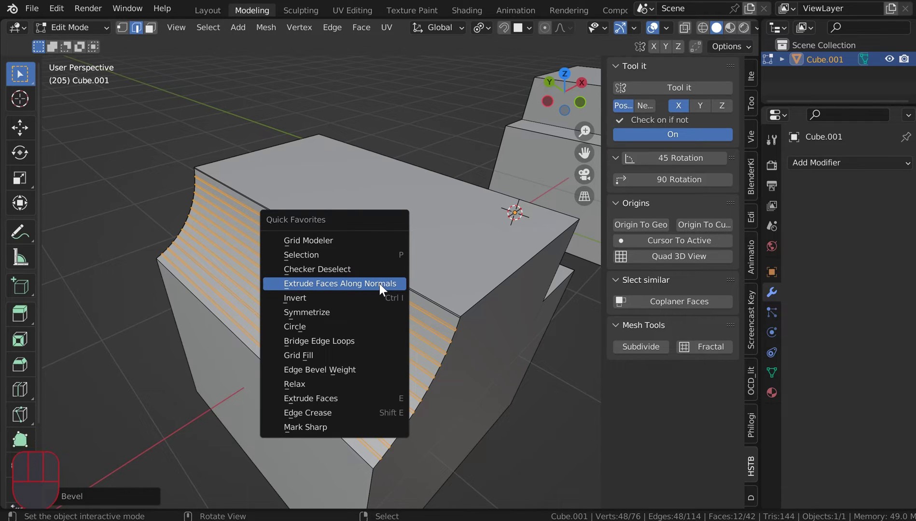
left_click(380, 284)
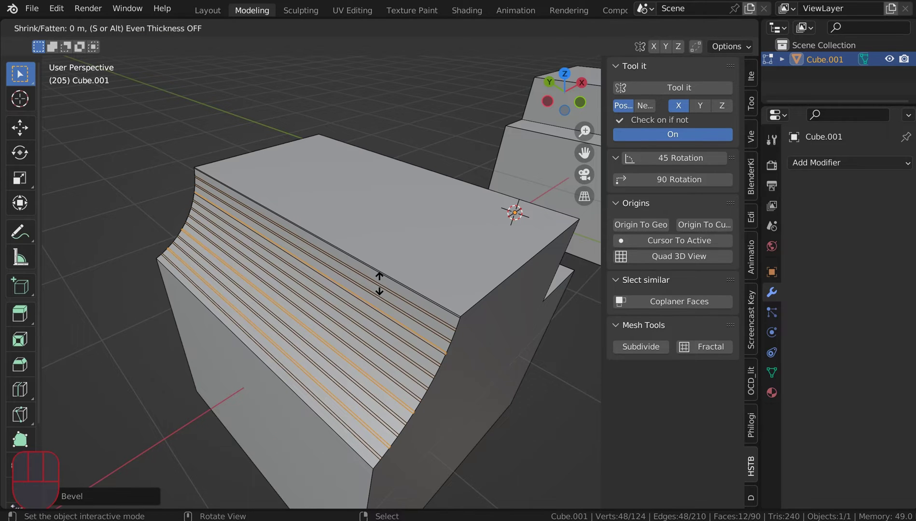
left_click(416, 287)
key("Tab")
middle_click_drag(410, 297, 89, 311)
scroll(307, 326, "up", 4)
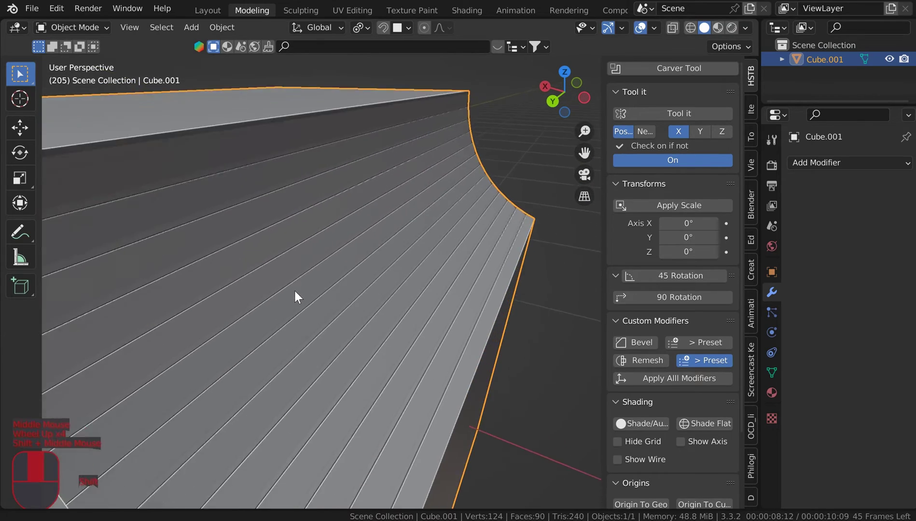
scroll(295, 260, "down", 2)
mouse_move(296, 241)
middle_mouse_down()
mouse_move(331, 240)
mouse_move(158, 240)
mouse_move(314, 243)
middle_mouse_up()
Mirror the left block's shape along the X axis with Tool it and check it from the front
scroll(351, 268, "down", 1)
middle_click_drag(351, 268, 157, 284, "shift")
middle_click_drag(392, 218, 499, 245, "shift")
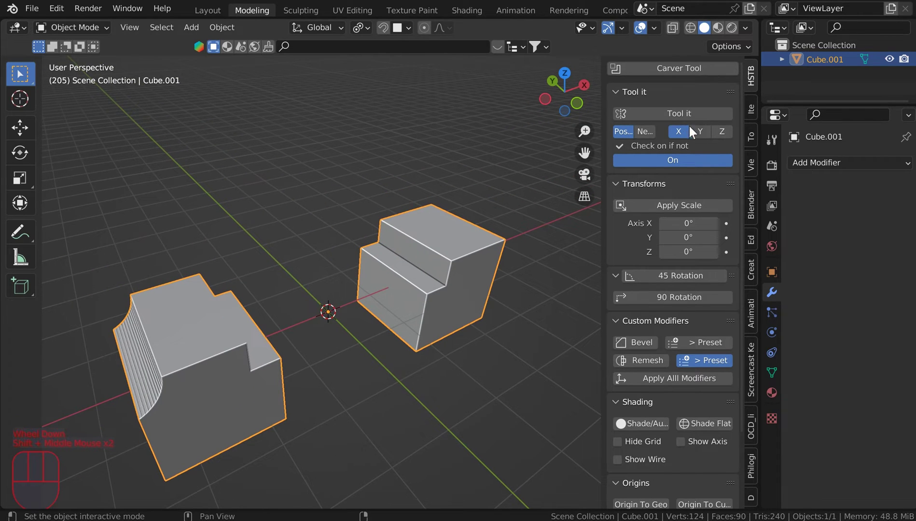
left_click(679, 132)
left_click(672, 116)
middle_click_drag(443, 266, 471, 339)
key("KP_1")
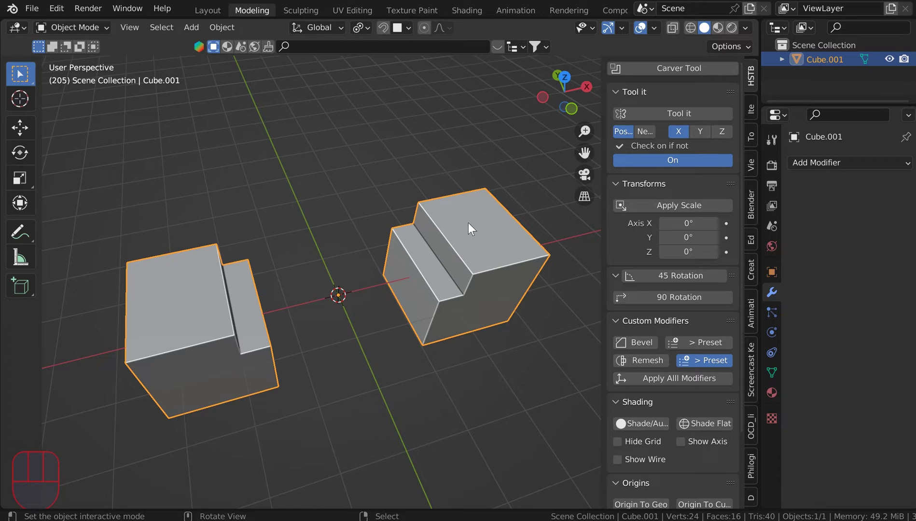
scroll(282, 264, "down", 1)
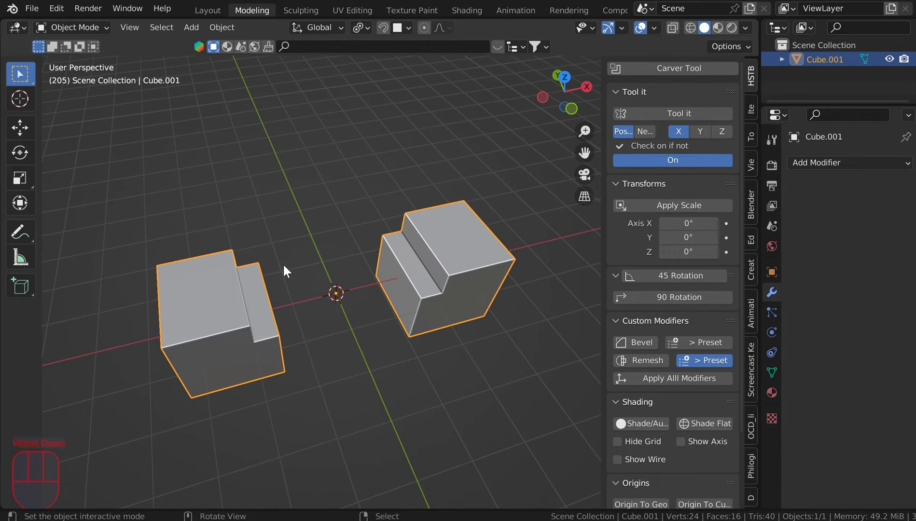
Undo that mirror and rerun Tool it on the Negative side, copying the ribbed corner to the right block
key("ctrl+z")
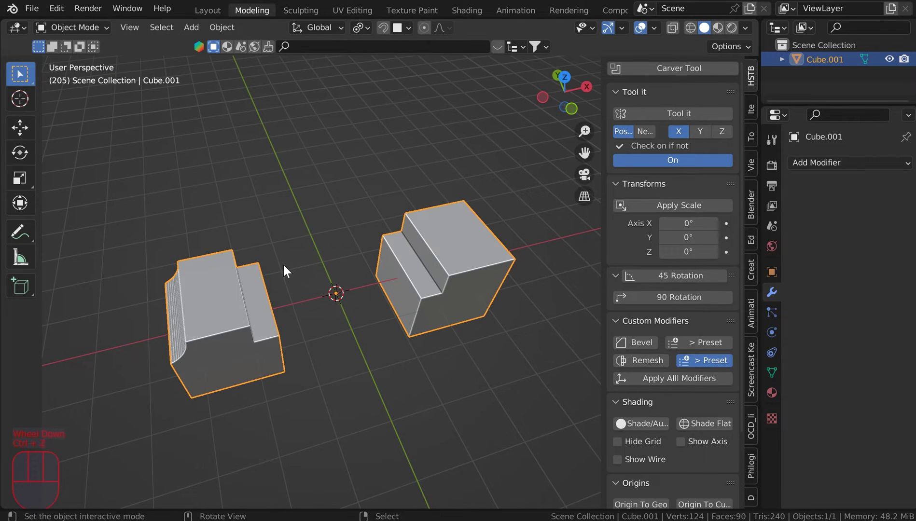
left_click(647, 128)
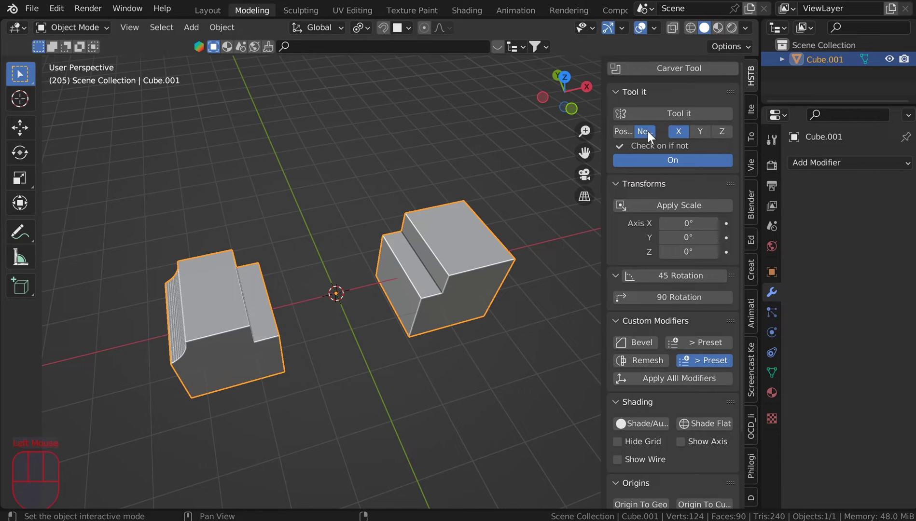
left_click(673, 113)
scroll(391, 213, "down", 1)
middle_click_drag(391, 213, 415, 268)
scroll(306, 231, "up", 3)
middle_click_drag(307, 232, 415, 262)
scroll(342, 242, "down", 1)
Apply the object's scale and inspect both mirrored blocks
left_click(704, 205)
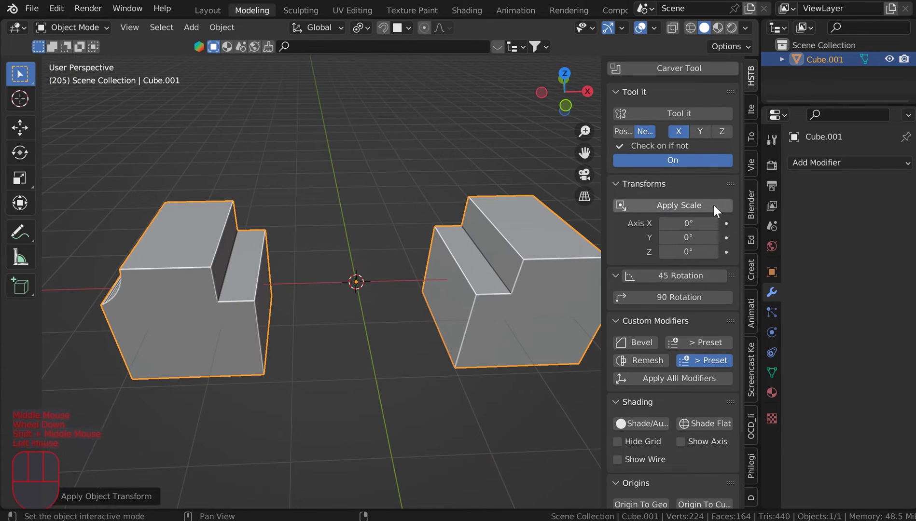
middle_click_drag(519, 263, 557, 271)
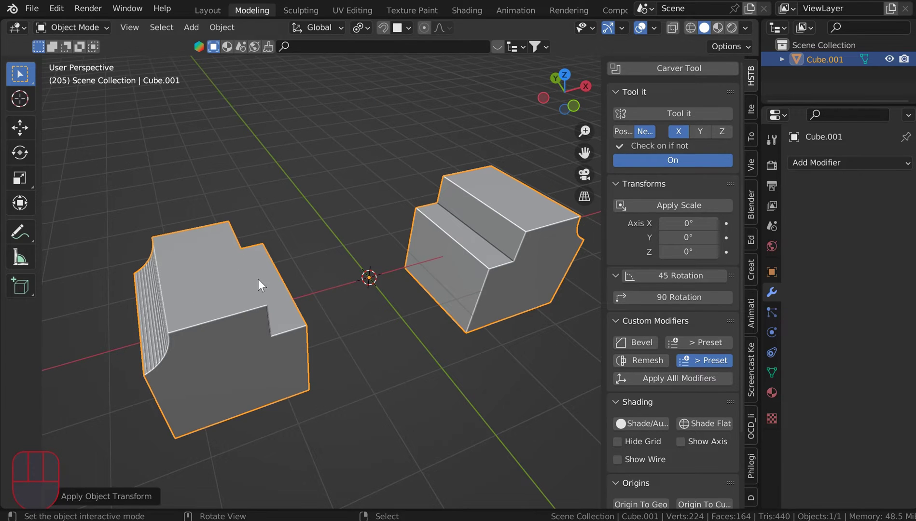
middle_click_drag(347, 283, 330, 261)
scroll(375, 260, "up", 3)
scroll(472, 202, "down", 3)
middle_click_drag(474, 180, 412, 190)
scroll(411, 188, "down", 2)
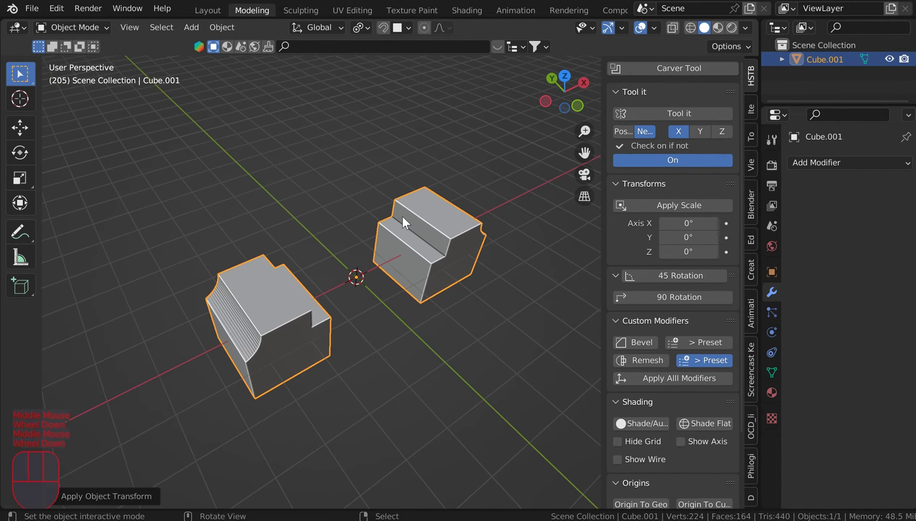
Make a linked duplicate of the blocks in place and rotate it 90° around Z
key("alt+d")
right_click(492, 163)
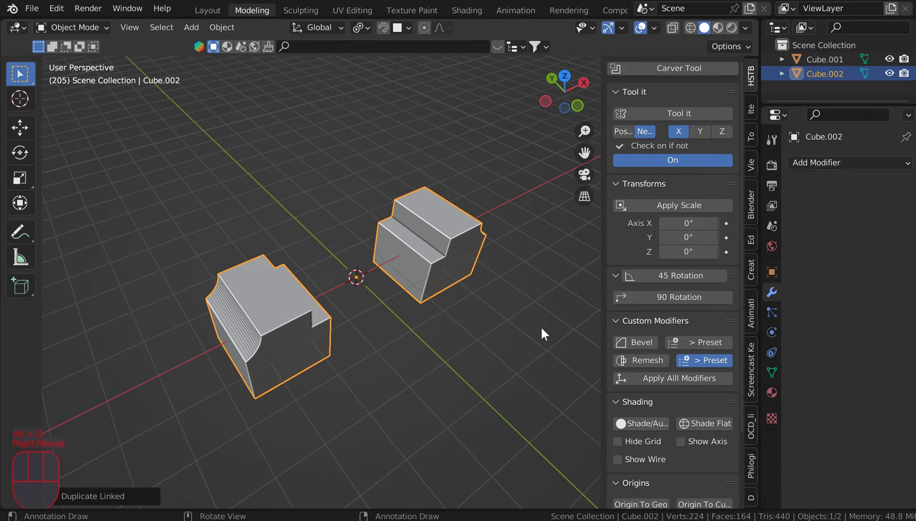
left_click(708, 293)
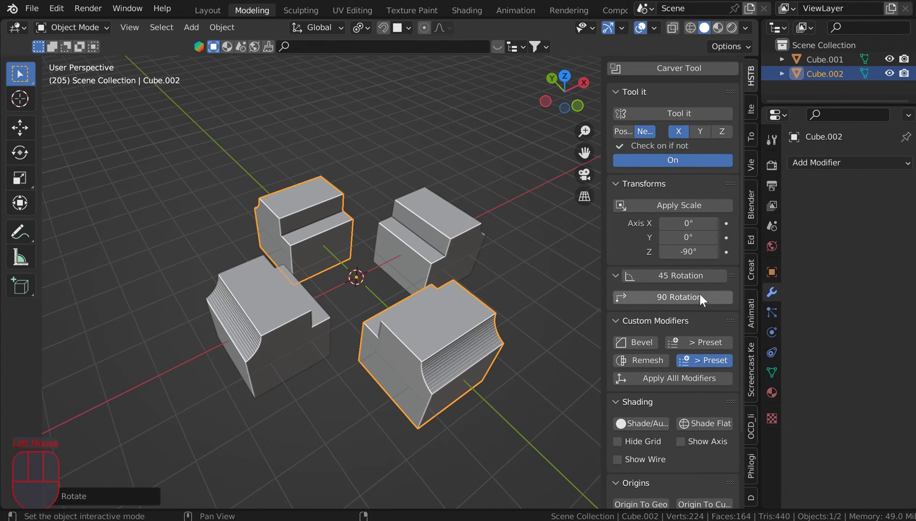
middle_click_drag(440, 164, 265, 303)
In Edit Mode, inset the front-left block's top face and extrude it into a raised ridge
key("Tab")
right_click(238, 316)
key("Tab")
right_click(256, 310)
key("i")
left_click(277, 299)
key("e")
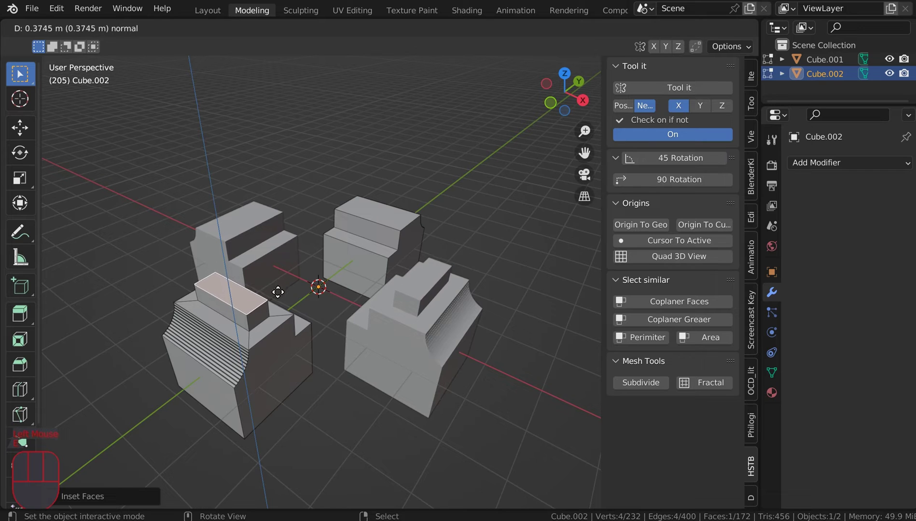
left_click(278, 289)
Inset another block's top face and extrude it inward into a recessed slot
middle_click_drag(254, 293, 369, 312)
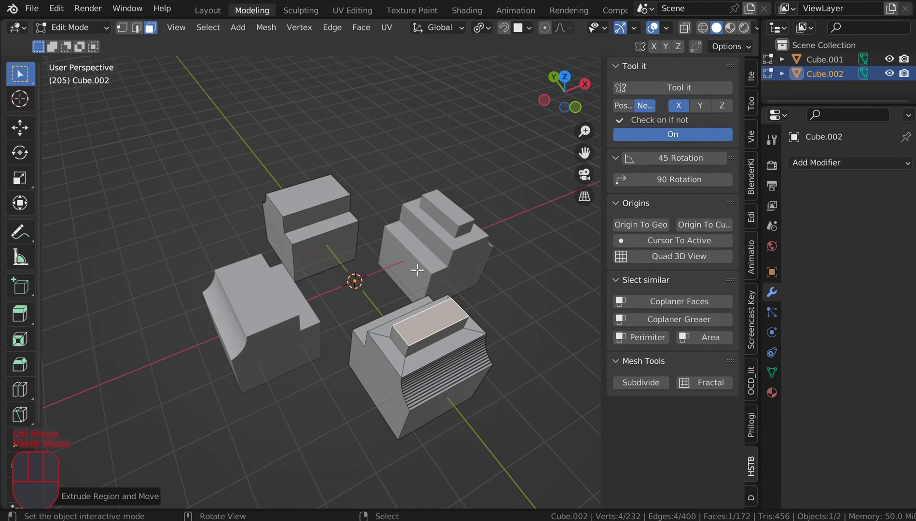
middle_click_drag(417, 270, 434, 301)
scroll(498, 344, "up", 3)
middle_click_drag(491, 343, 463, 292, "shift")
key("i")
left_click(506, 282)
key("e")
left_click(492, 296)
Return to Object Mode and review the four block pieces
middle_click_drag(458, 227, 489, 287)
key("Tab")
scroll(461, 198, "down", 2)
middle_click_drag(444, 224, 452, 228)
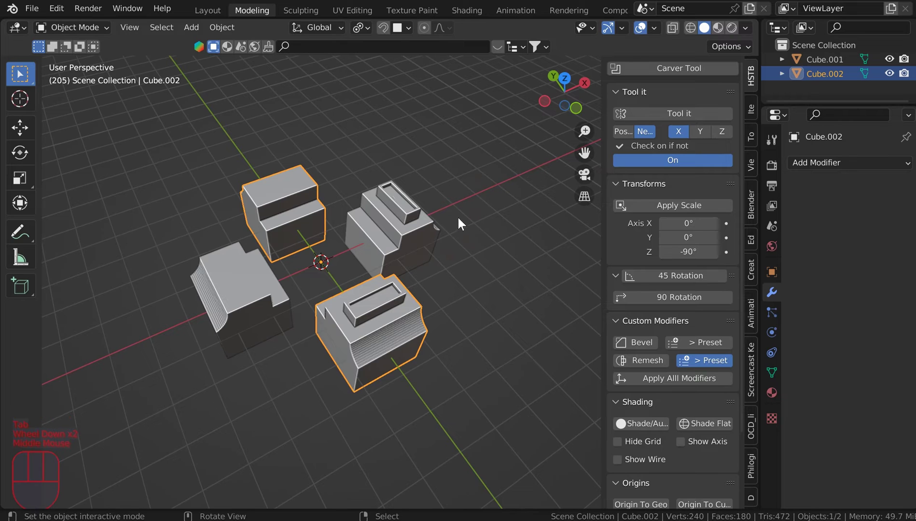
middle_click_drag(495, 272, 471, 247)
middle_click_drag(383, 249, 464, 262)
Join Cube.002 into Cube.001 and apply the object's scale
right_click(393, 218, "shift")
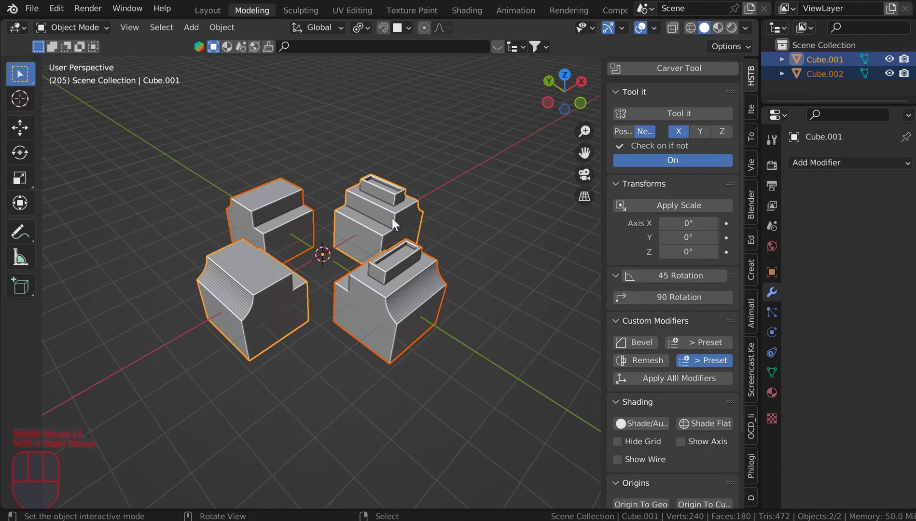
key("ctrl+j")
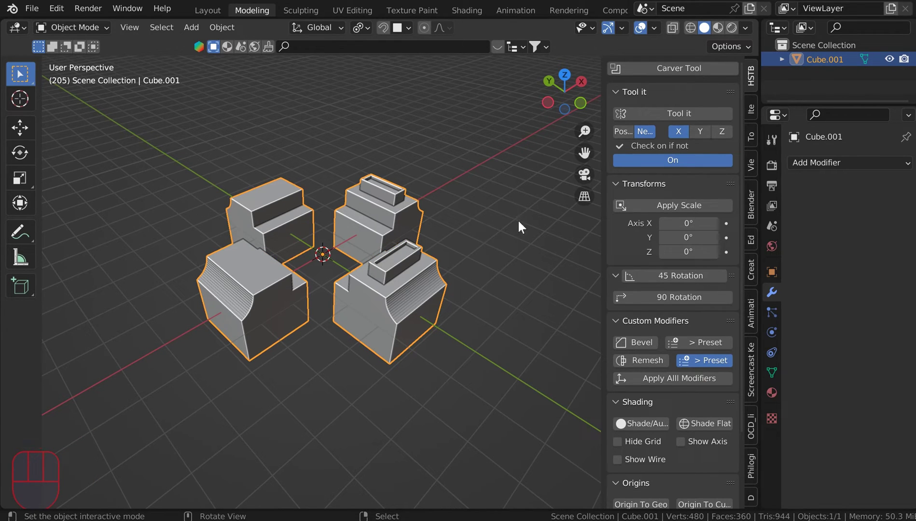
left_click(714, 200)
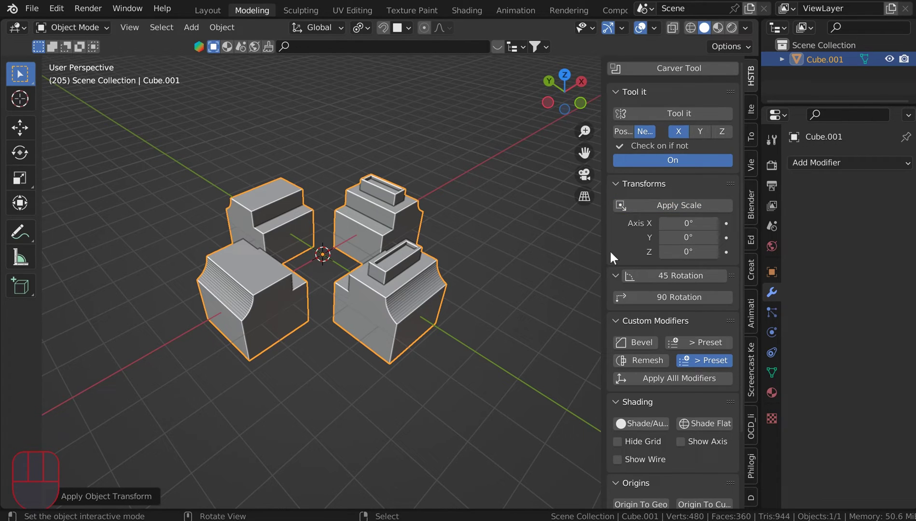
Run Tool it on the Y axis, after undoing a positive-direction try, to ridge the back-left block
left_click(619, 132)
left_click(661, 113)
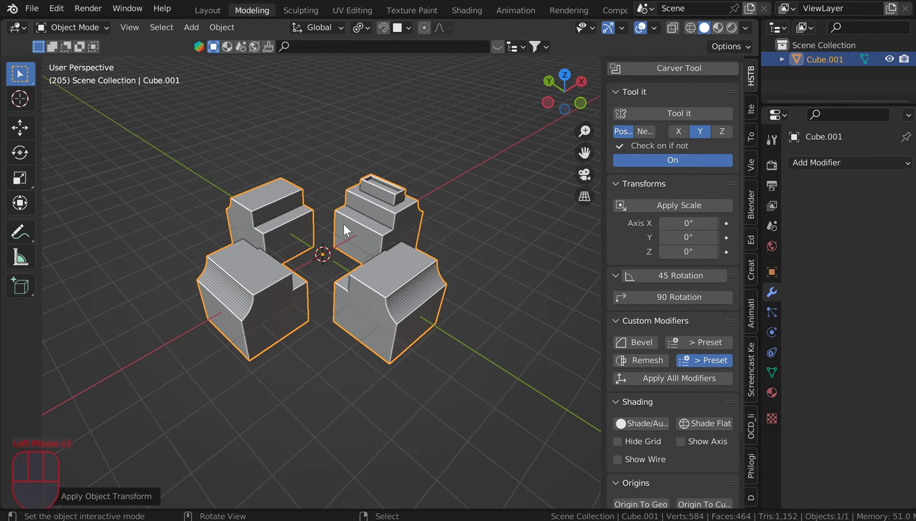
key("ctrl+z")
key("ctrl+z")
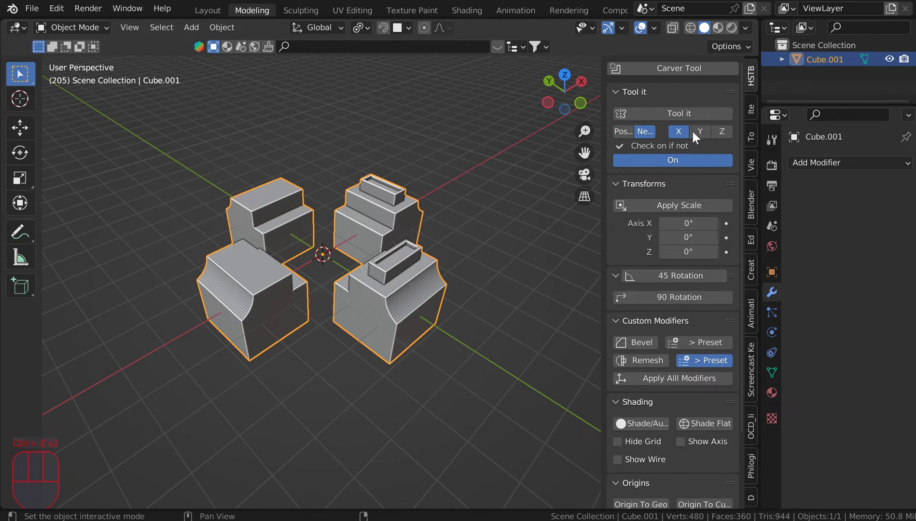
left_click(698, 132)
left_click(674, 113)
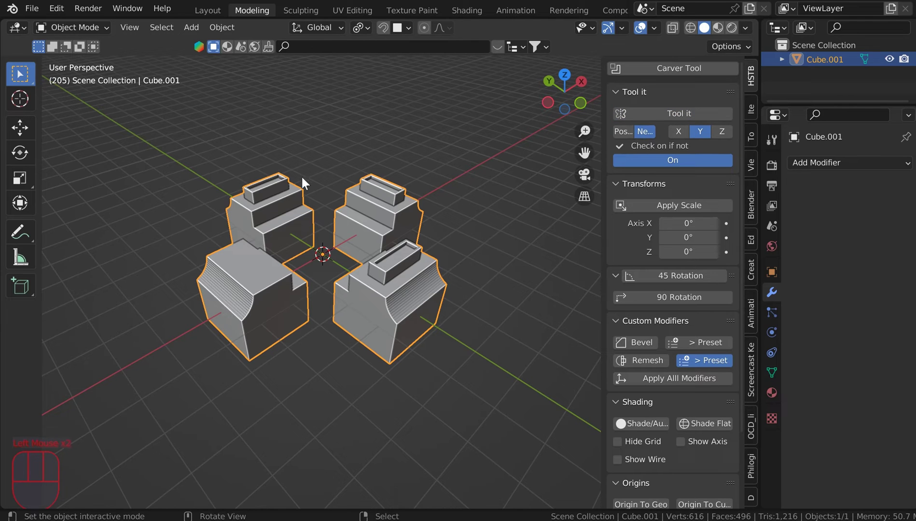
Mirror the object along the global X axis with Ctrl+M
middle_click_drag(351, 225, 363, 232)
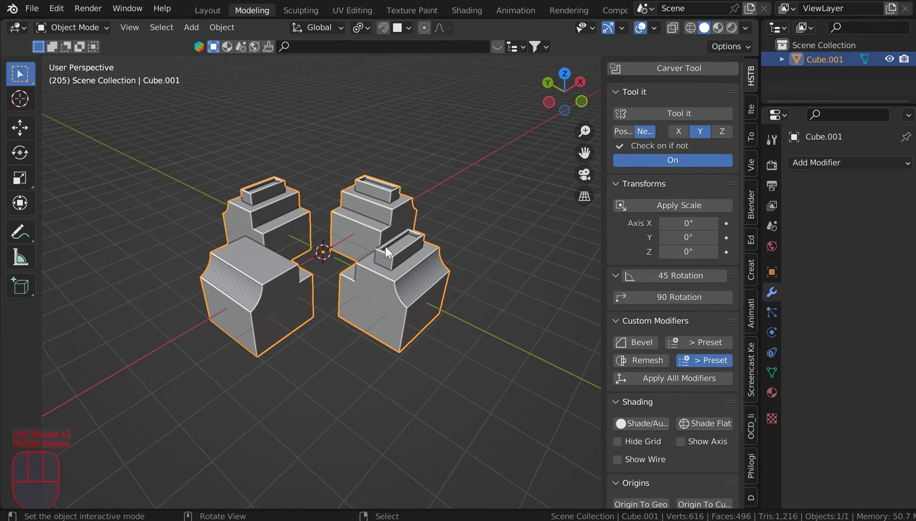
key("ctrl+m")
middle_click(368, 253)
middle_click_drag(330, 273, 449, 177)
left_click(410, 188)
Rotate the object 45° around Z
middle_click_drag(386, 184, 491, 343)
middle_click_drag(487, 272, 425, 297)
scroll(460, 317, "up", 2)
left_click(683, 276)
left_click(681, 276)
middle_click_drag(514, 191, 519, 233)
scroll(545, 226, "down", 1)
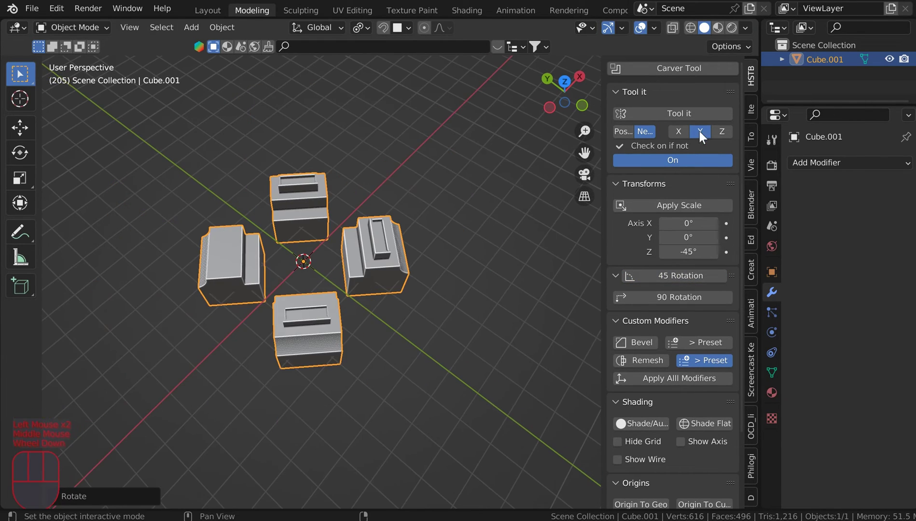
Apply rotation and scale and rerun Tool it on the left block
left_click(687, 109)
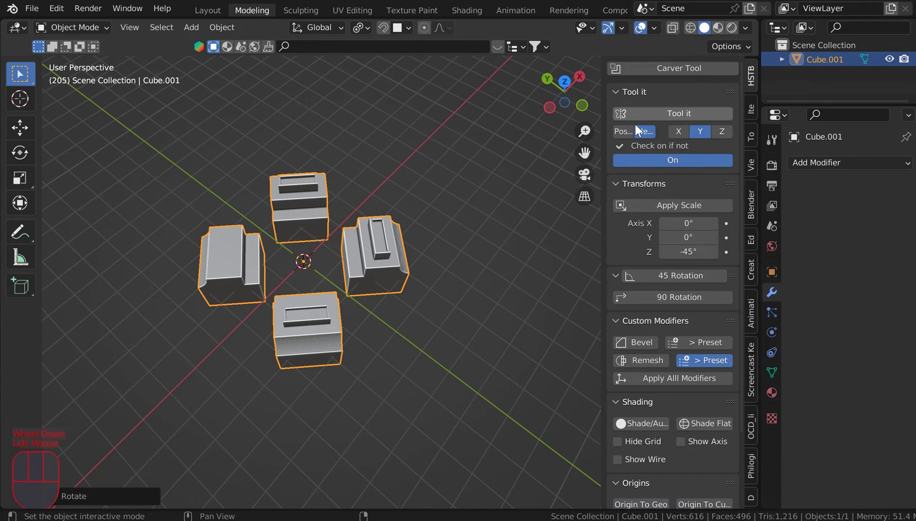
left_click(662, 205)
left_click(664, 108)
middle_click_drag(351, 237, 436, 202)
scroll(317, 284, "up", 2)
middle_click_drag(318, 284, 328, 304, "shift")
middle_click_drag(340, 263, 384, 243)
scroll(313, 233, "down", 1)
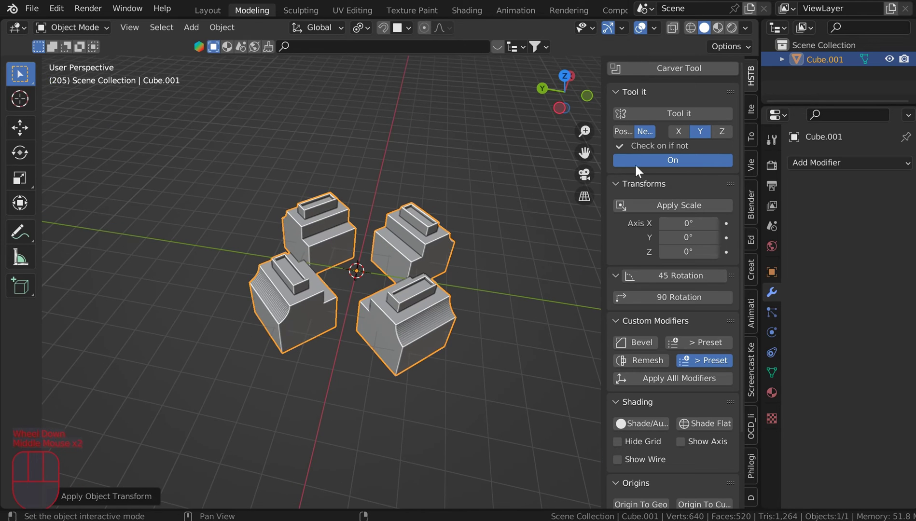
Rotate the object another 45° around Z, reaching -45°
left_click(681, 276)
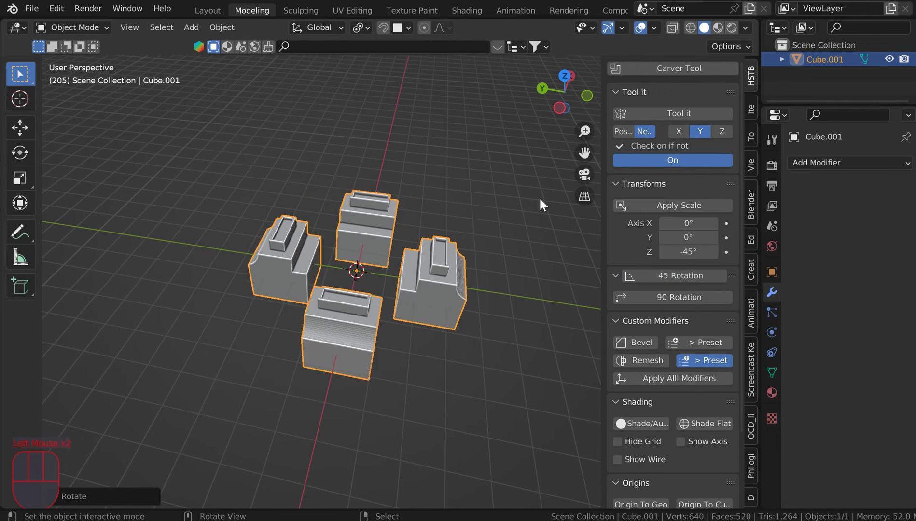
middle_click_drag(537, 204, 453, 239)
scroll(382, 283, "up", 2)
In Edit Mode, select both opposite side faces of the block
right_click(282, 289)
key("Tab")
right_click(285, 284)
key("i")
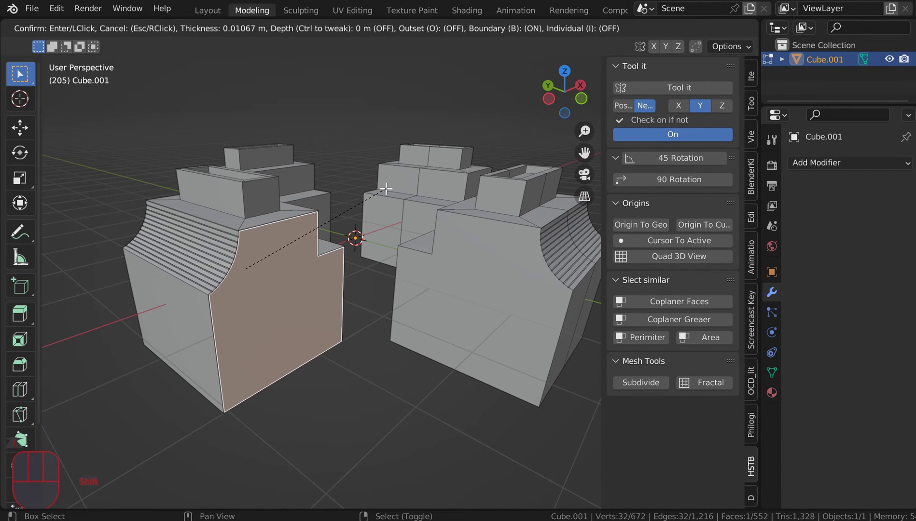
right_click(374, 199)
middle_click_drag(373, 199, 259, 237)
right_click(260, 237, "shift")
middle_click_drag(371, 125, 476, 135)
scroll(493, 210, "up", 2)
Inset the two side faces and join them with Bridge Edge Loops into a tunnel
key("i")
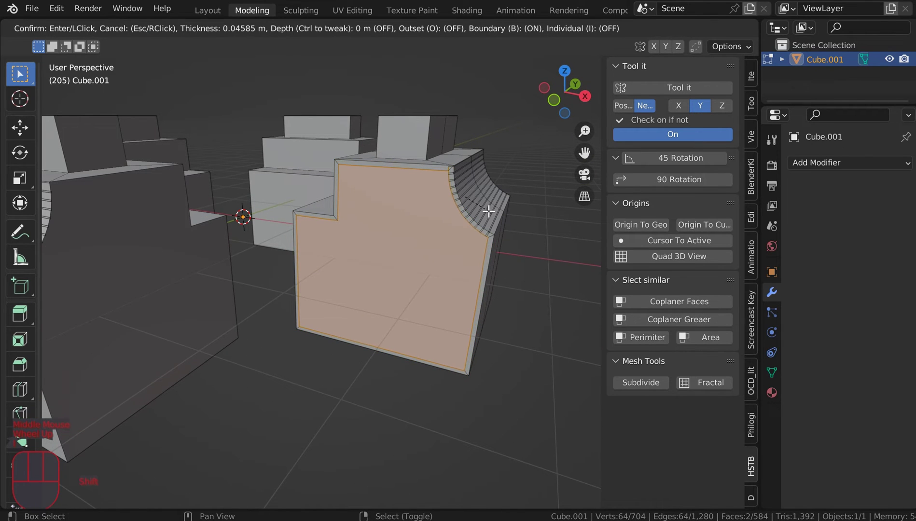
left_click(493, 209)
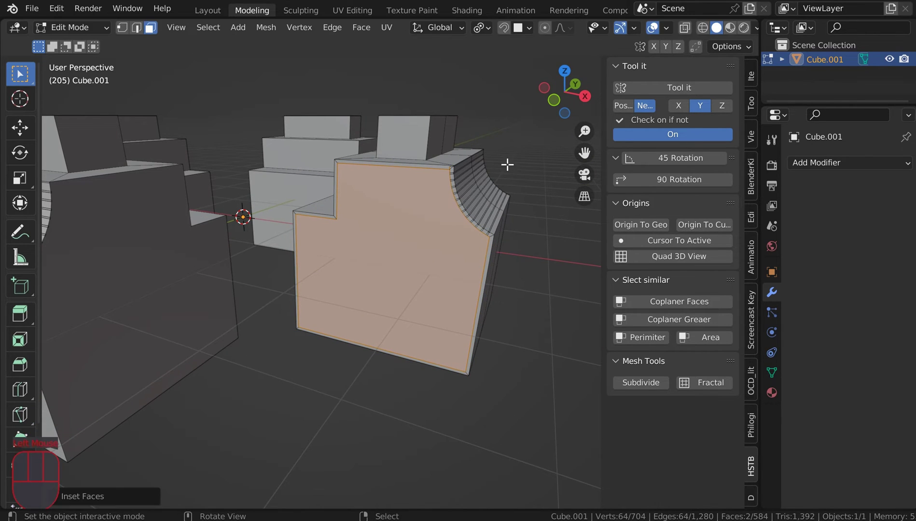
key("alt+y")
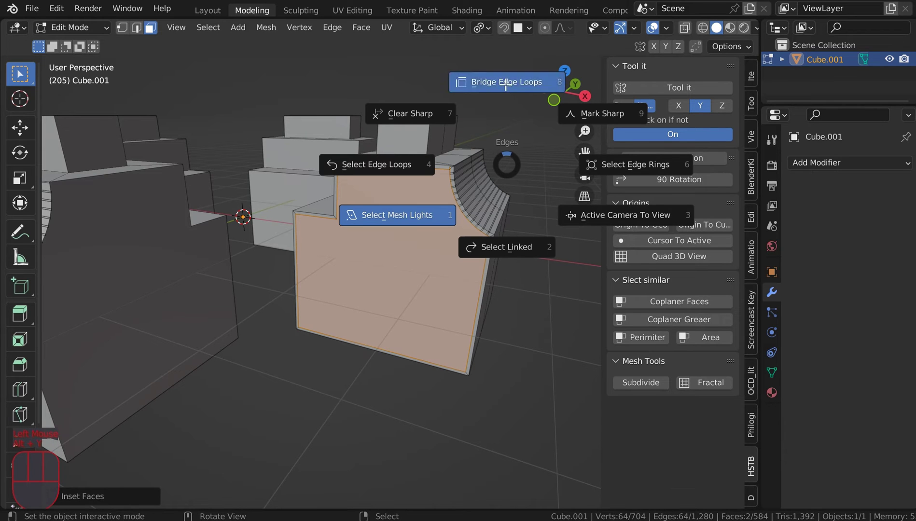
left_click(501, 83)
middle_click_drag(491, 128, 355, 199)
key("Tab")
Select the block's top-and-side edge loop and separate it into its own object
scroll(231, 211, "up", 2)
middle_click_drag(231, 211, 255, 232)
key("Tab")
right_click(235, 193)
right_click(235, 194, "alt+shift")
right_click(232, 194, "alt+shift")
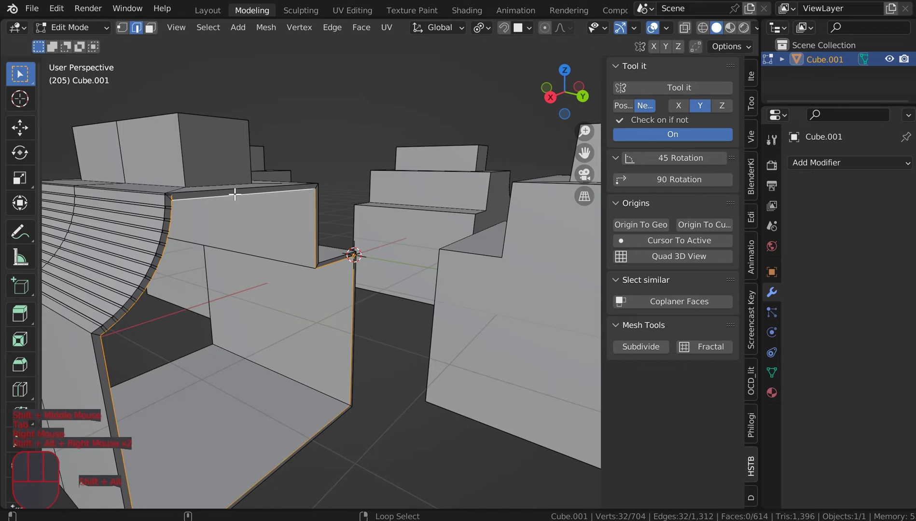
key("p")
left_click(278, 205)
Move the separated Cube.002 off to the left of the blocks
key("g")
key("Tab")
right_click(278, 189)
right_click(279, 191)
right_click(279, 191)
key("g")
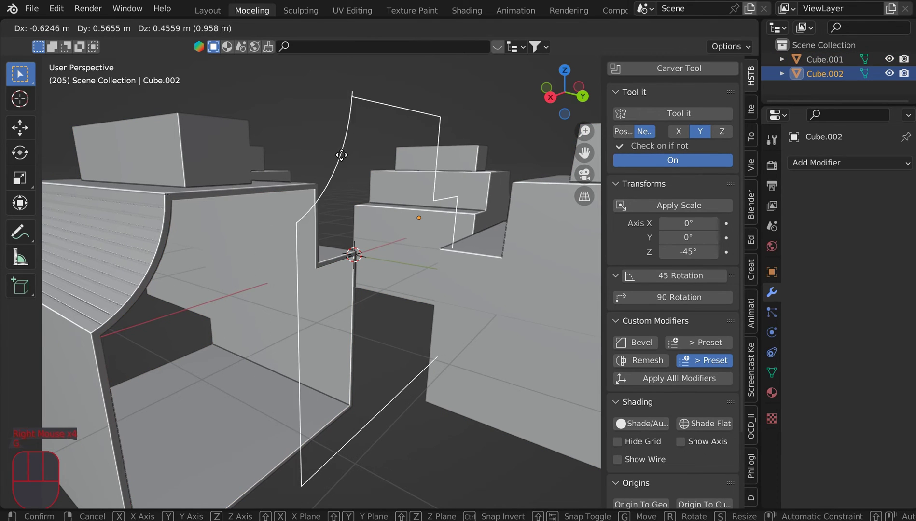
left_click(324, 153)
middle_click_drag(325, 147, 345, 207)
scroll(331, 153, "up", 2)
Turn on mirrored mesh editing and slide Cube.002's top vertex along its edge
key("Tab")
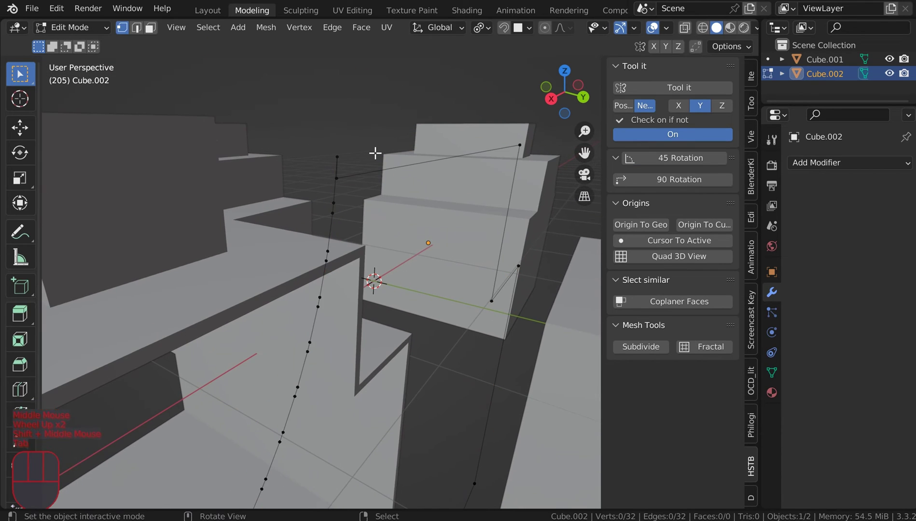
middle_click_drag(374, 153, 374, 156)
right_click(332, 164)
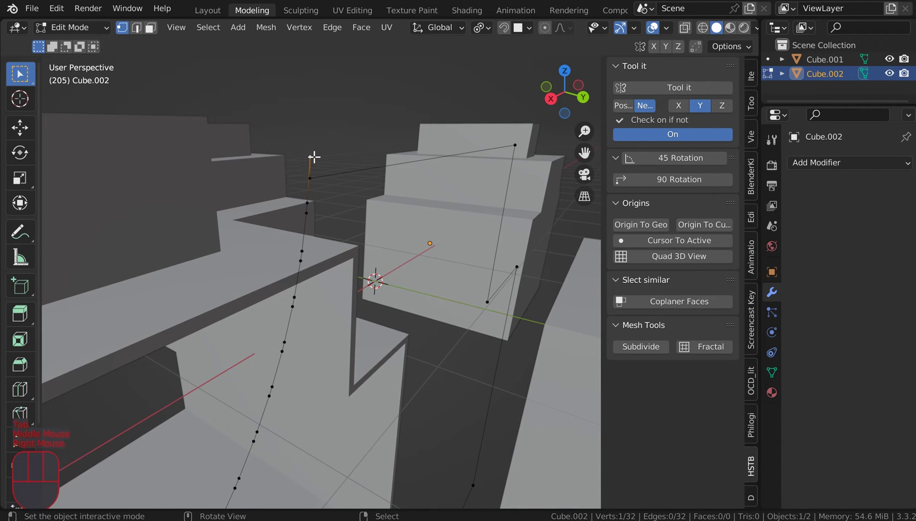
key("g")
key("g")
right_click(337, 170)
left_click(696, 47)
key("g")
key("g")
left_click(319, 177)
scroll(366, 167, "down", 2)
key("Tab")
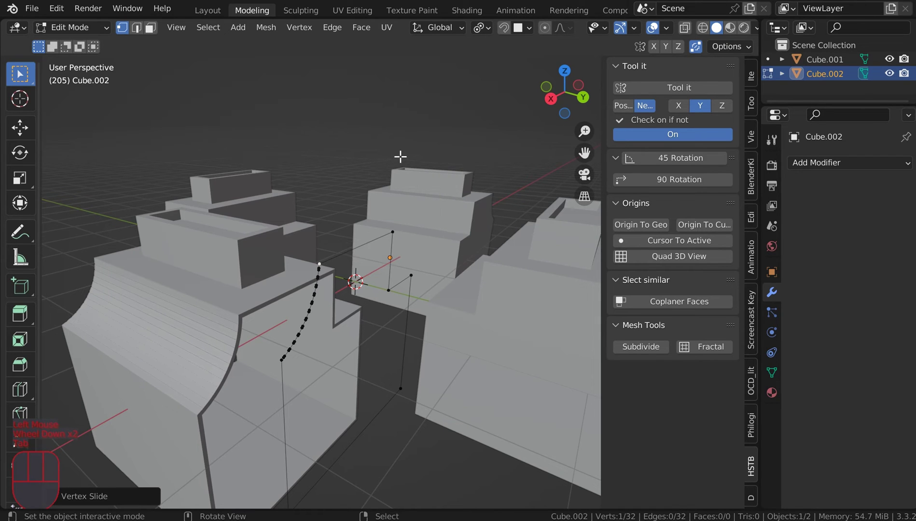
In front view, move and shrink Cube.002's curved corner edge loop onto the block outline
key("KP_1")
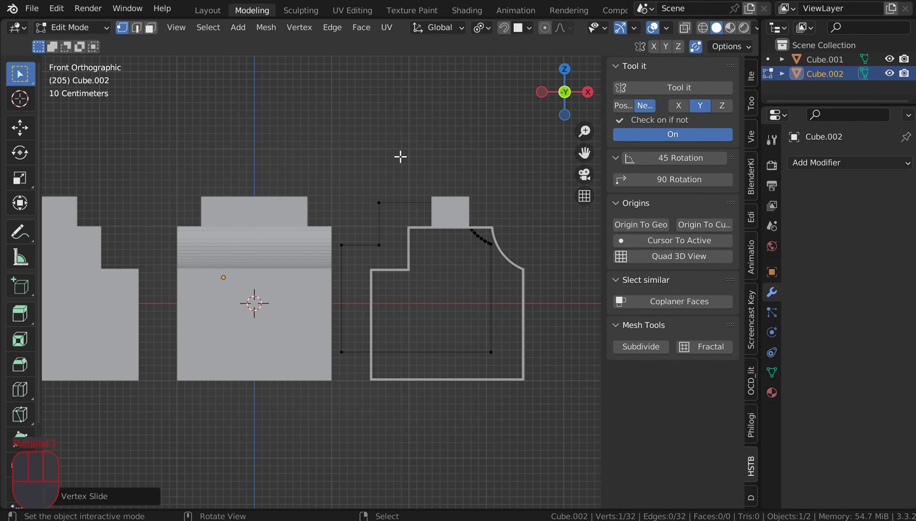
key("a")
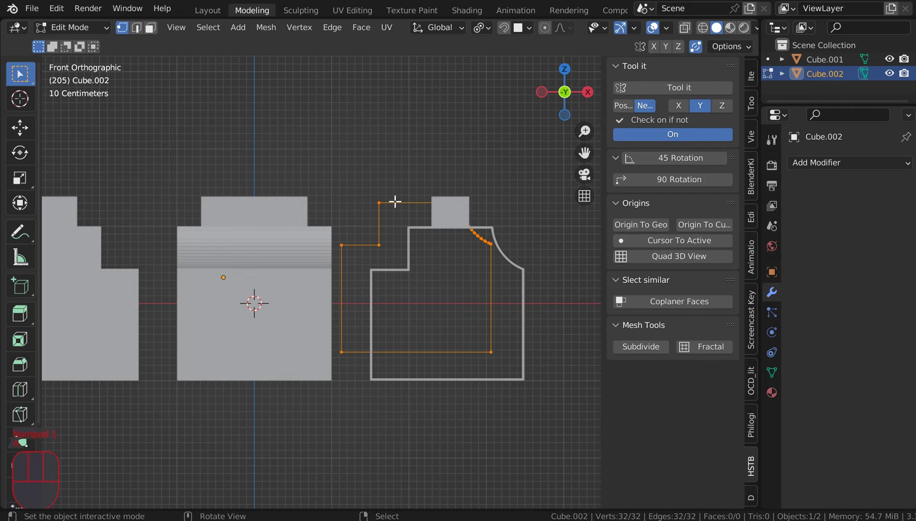
key("g")
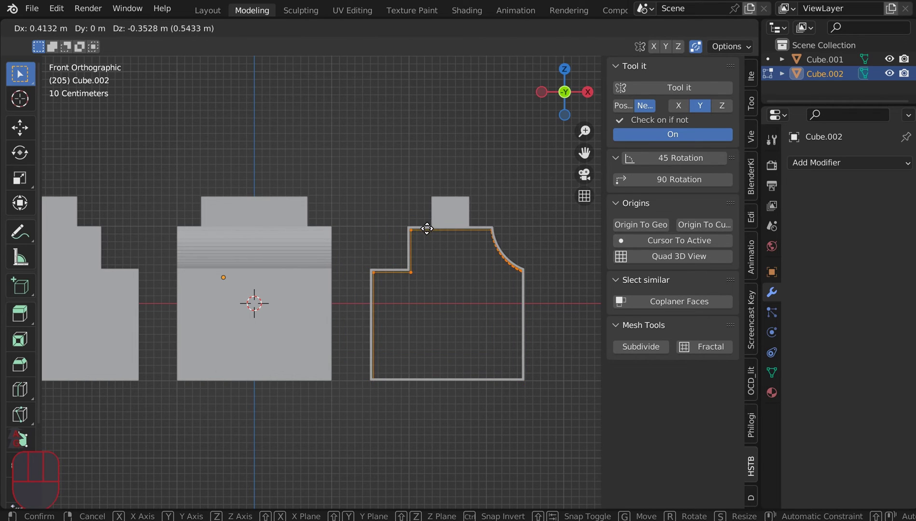
left_click(426, 229)
key("s")
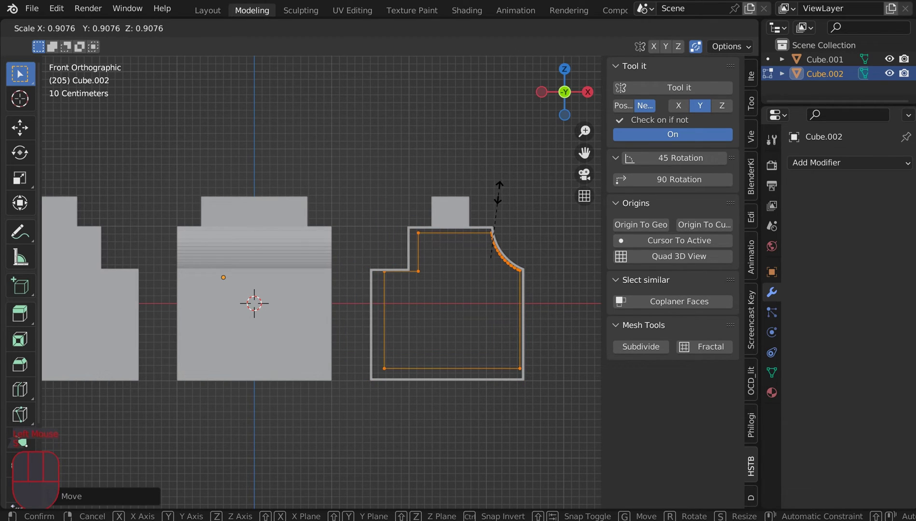
left_click(504, 191)
key("g")
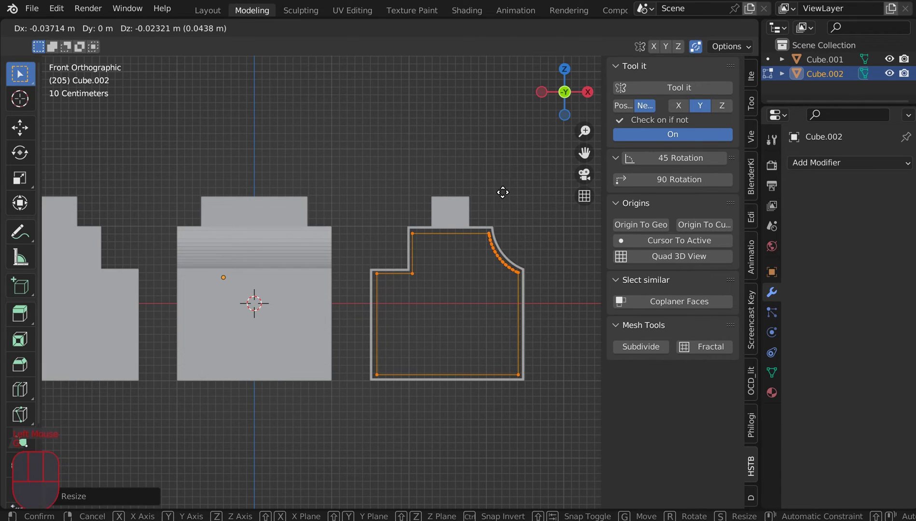
left_click(502, 192)
From the right view, slide the curved edge along Y onto the block
middle_click_drag(502, 192, 493, 206)
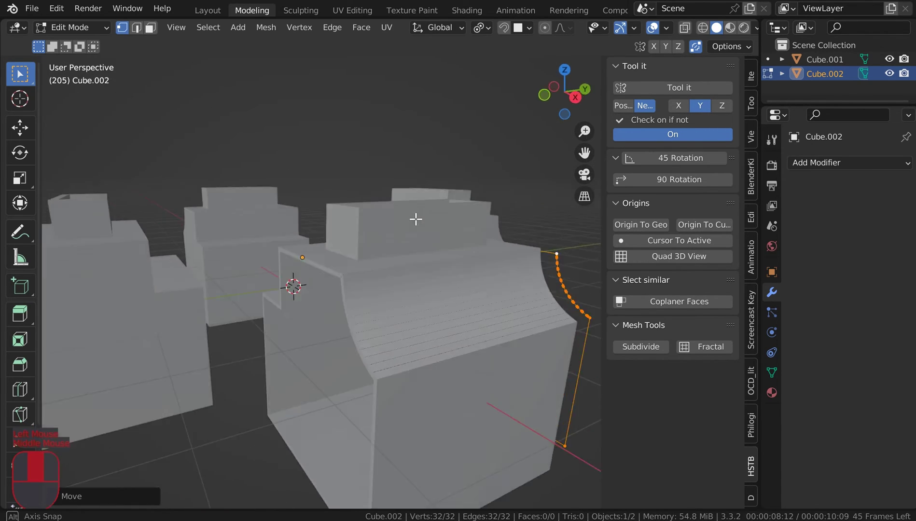
scroll(435, 207, "down", 3)
middle_click_drag(450, 198, 403, 215)
key("KP_3")
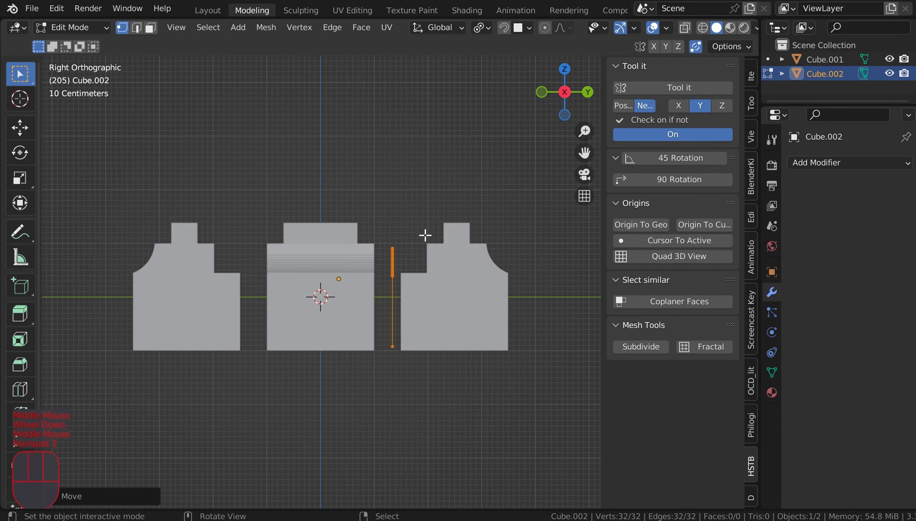
key("g")
key("y")
left_click(402, 233)
middle_click_drag(401, 234, 445, 251)
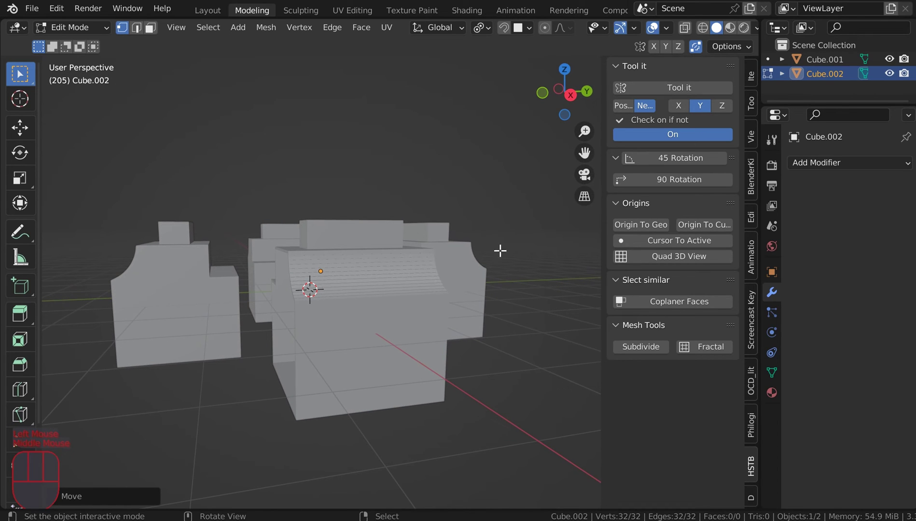
In wireframe, extrude the curved outline about 1.1 m along Y across the block's depth
key("z")
left_click(398, 333)
middle_click_drag(499, 307, 489, 299)
key("KP_3")
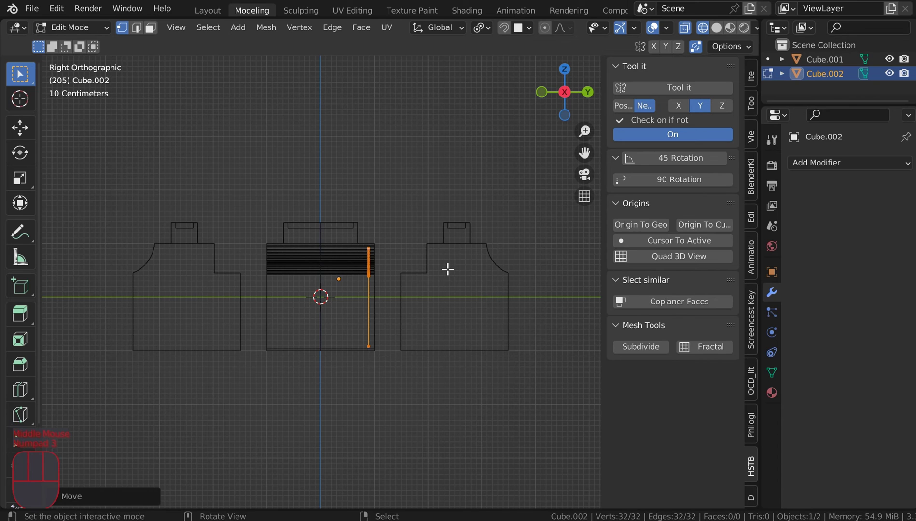
key("e")
key("y")
left_click(351, 257)
middle_click_drag(395, 245, 420, 271)
key("Tab")
middle_click_drag(446, 241, 382, 248)
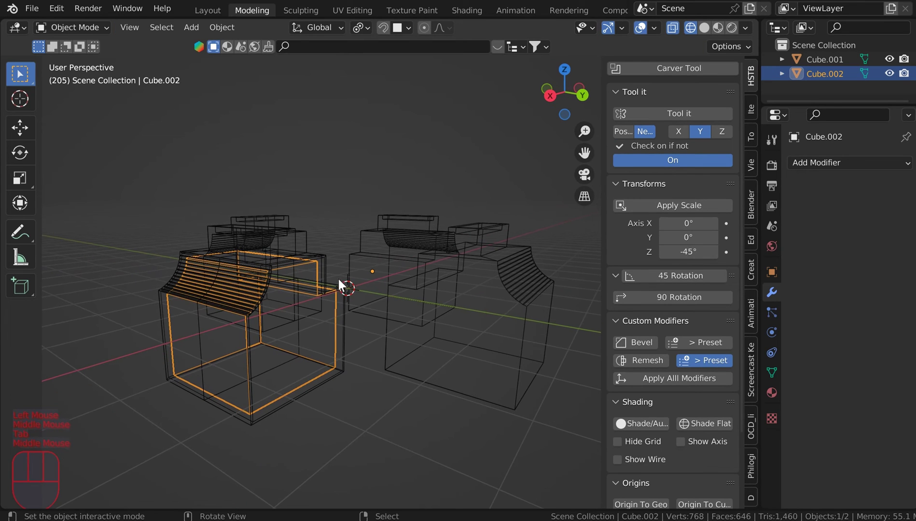
Back in solid shading, fill the first open end loop of the curved strip with a face
key("z")
scroll(301, 257, "up", 3)
key("Tab")
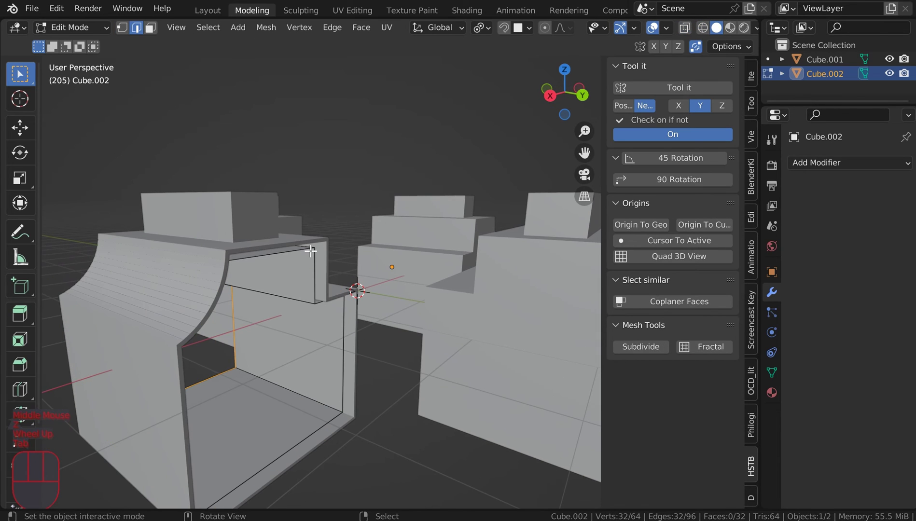
right_click(311, 250)
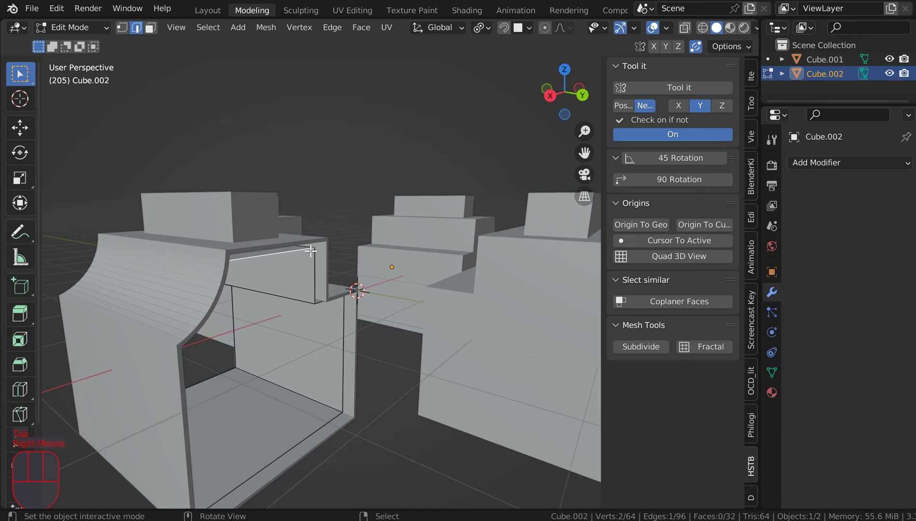
key("alt+y")
left_click(159, 245)
key("f")
Fill the curved strip's second open end loop with a face
middle_click_drag(261, 268, 454, 272)
right_click(454, 254)
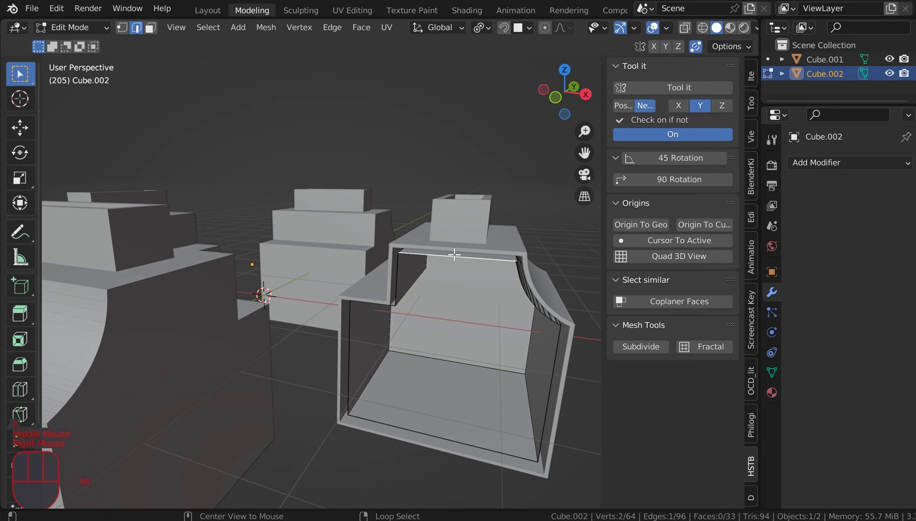
key("alt+y")
left_click(354, 255)
key("f")
middle_click_drag(437, 252, 316, 229)
key("Tab")
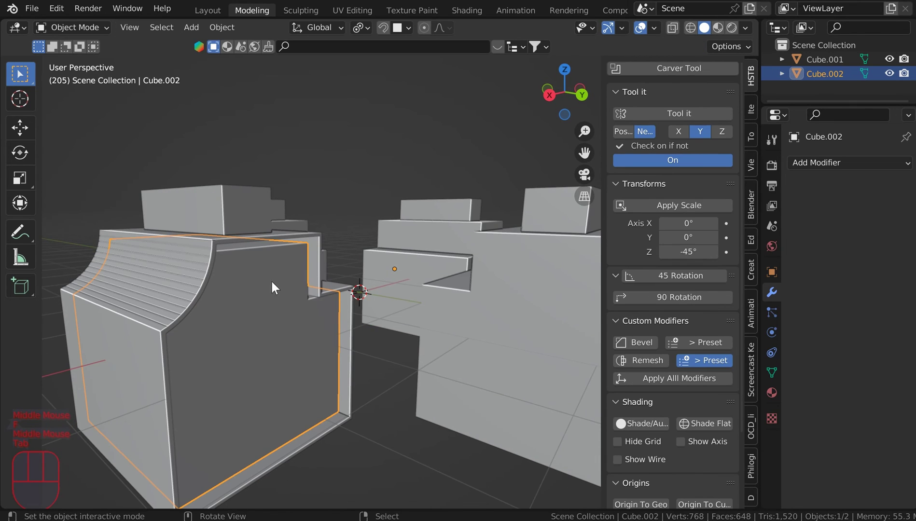
Join Cube.002 into Cube.001 with Ctrl+J, then clear the selection
middle_click_drag(263, 275, 286, 169)
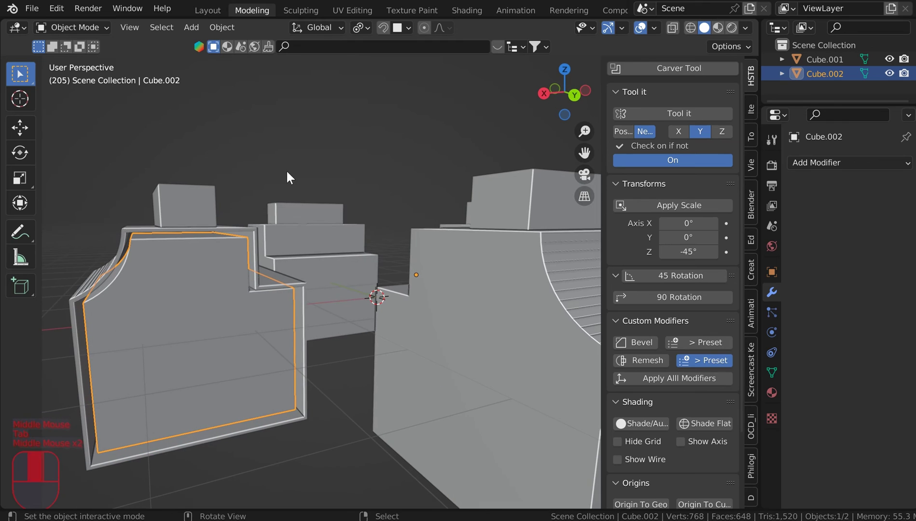
right_click(230, 228, "shift")
key("ctrl+j")
right_click(373, 176)
Apply Cube.001's rotation and mirror the piece across the X axis
middle_click_drag(373, 175, 351, 251)
scroll(414, 194, "down", 2)
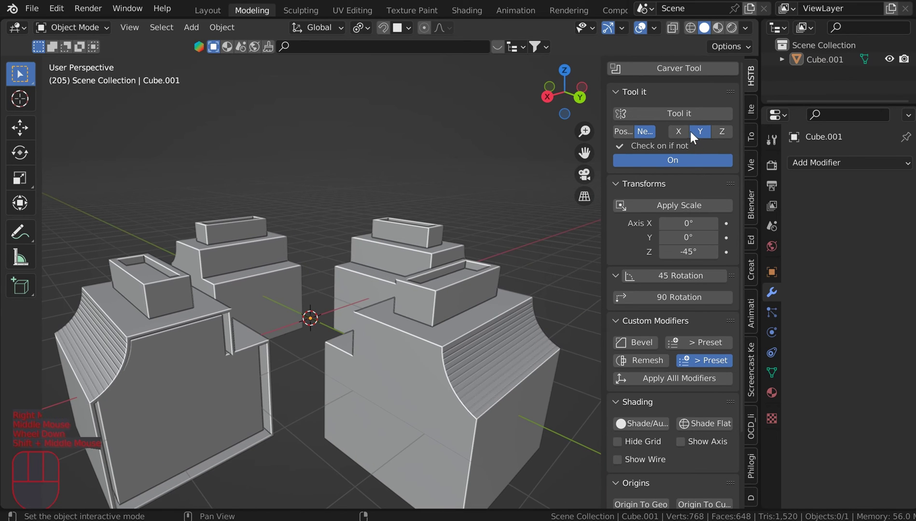
left_click(670, 116)
middle_click_drag(580, 149, 458, 165)
key("ctrl+z")
left_click(646, 121)
scroll(496, 204, "down", 2)
left_click(676, 206)
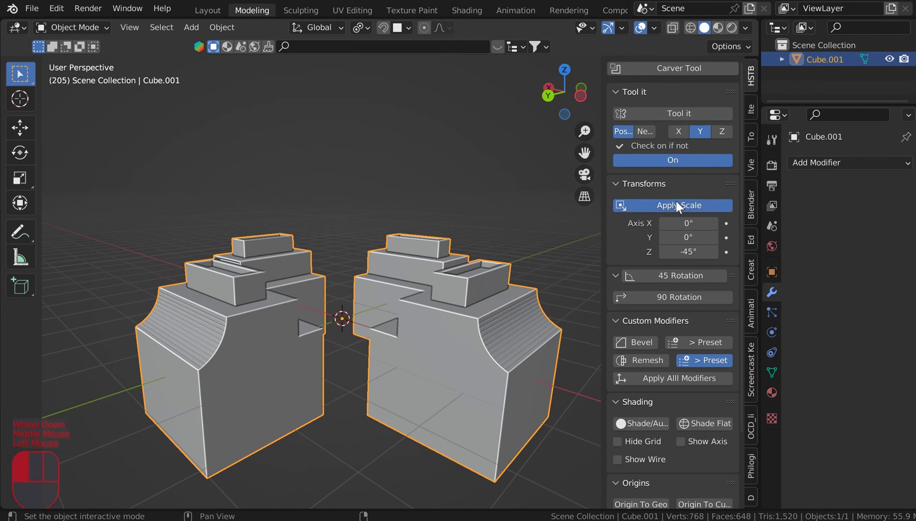
left_click(680, 128)
left_click(680, 111)
middle_click_drag(596, 178, 481, 304)
middle_click_drag(488, 272, 399, 333)
Try an X-axis Ctrl+M mirror on Cube.001, then cancel it
key("ctrl+m")
middle_click_drag(460, 250, 432, 286, "shift")
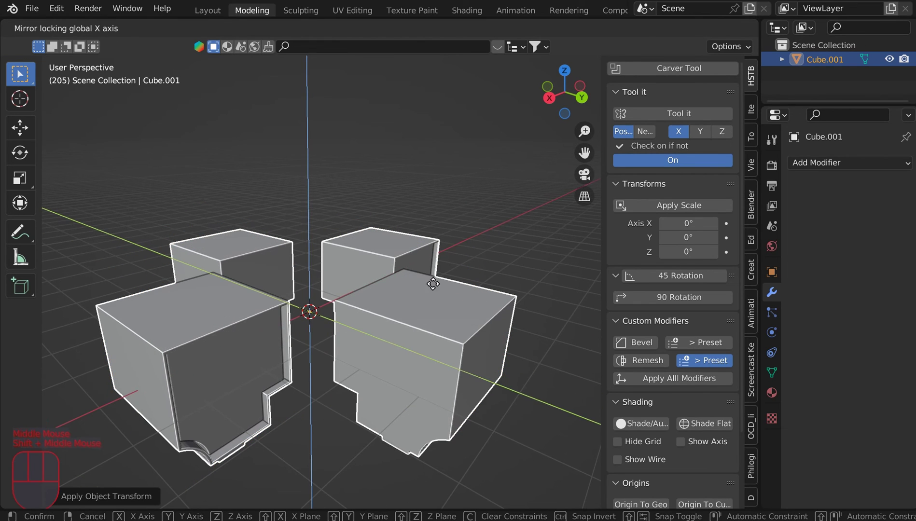
right_click(428, 312)
middle_click_drag(420, 205, 426, 301)
right_click(425, 301)
Inset a loop of top faces on the front block and extrude it into a raised ridge
key("Tab")
right_click(428, 358)
right_click(446, 338, "alt+shift")
right_click(454, 299, "alt+shift")
key("i")
key("i")
key("shift")
left_click(516, 257, "shift")
key("e")
left_click(521, 248)
key("Tab")
Mirror Cube.001 along the Y axis into four pieces
middle_click_drag(513, 220, 532, 212)
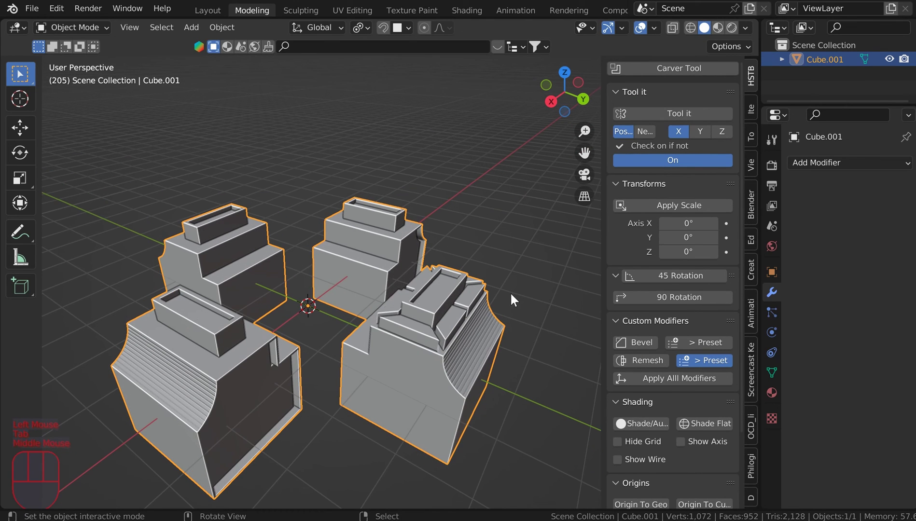
key("ctrl+m")
key("y")
left_click(276, 238)
middle_click_drag(262, 204, 323, 246)
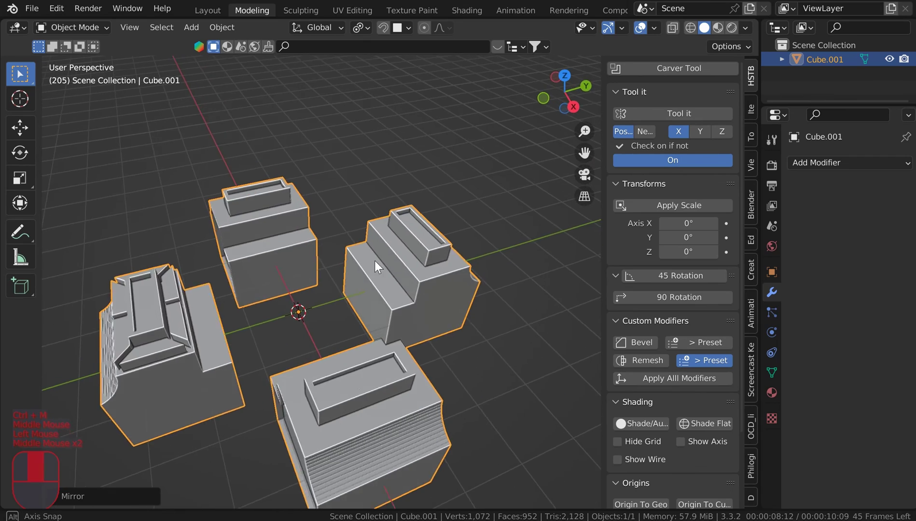
Add a Bevel modifier to Cube.001 with 0.005 m width and 4 segments
middle_click_drag(376, 261, 404, 242)
scroll(357, 250, "down", 1)
middle_click_drag(459, 307, 448, 259)
scroll(470, 312, "up", 2)
scroll(338, 299, "up", 2)
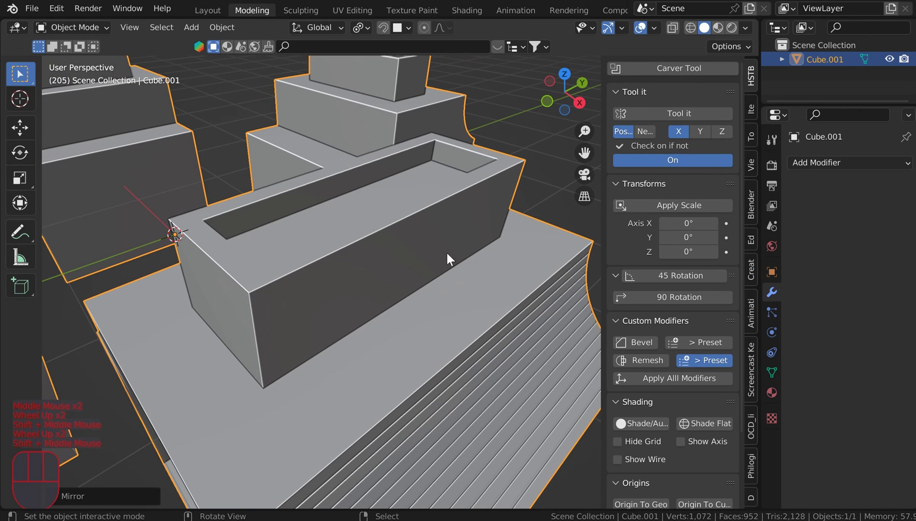
left_click(627, 339)
left_click(710, 342)
scroll(268, 270, "down", 15)
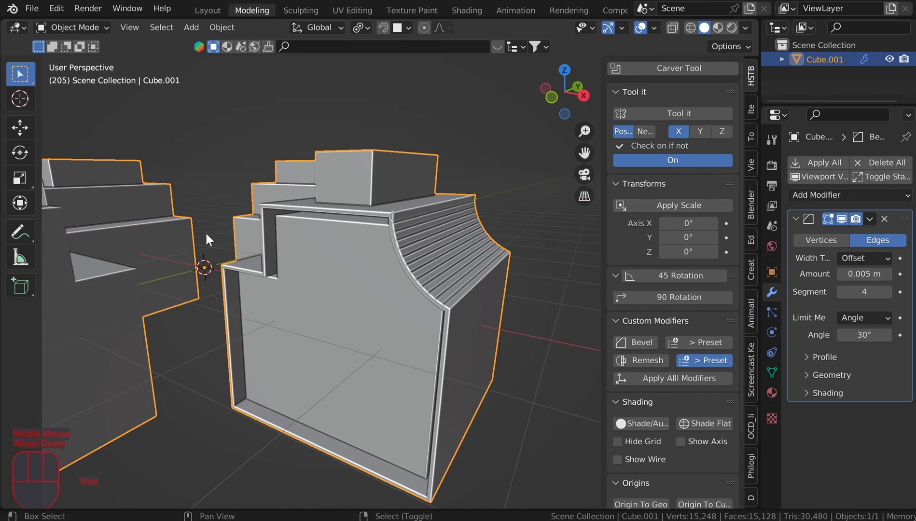
middle_click_drag(206, 235, 286, 239, "shift")
scroll(286, 239, "up", 3)
middle_click_drag(283, 295, 362, 307)
Set the Bevel modifier's outer miter to Arc under Geometry
left_click(803, 356)
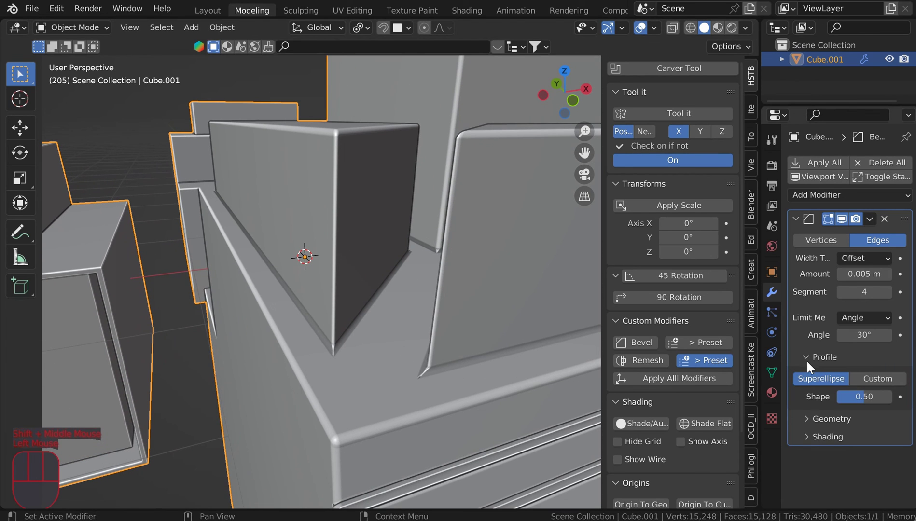
left_click(808, 364)
left_click(812, 373)
left_click(846, 398)
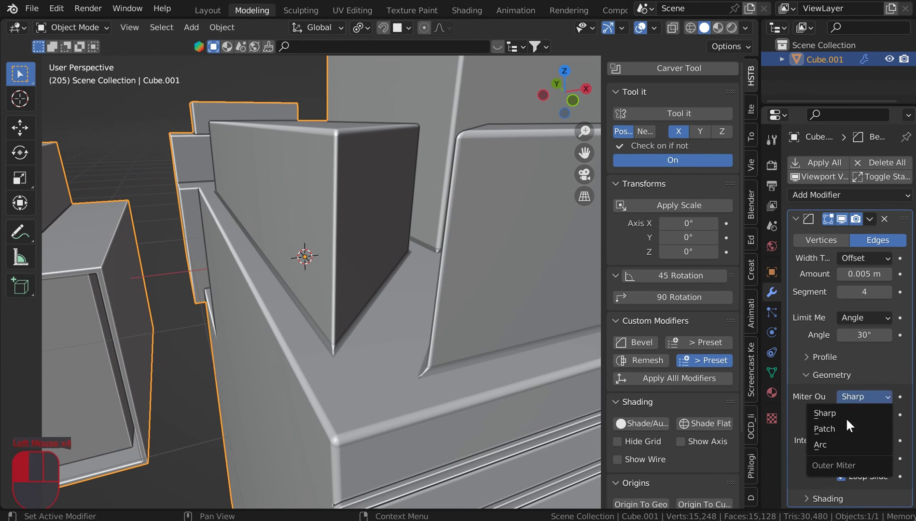
left_click(838, 445)
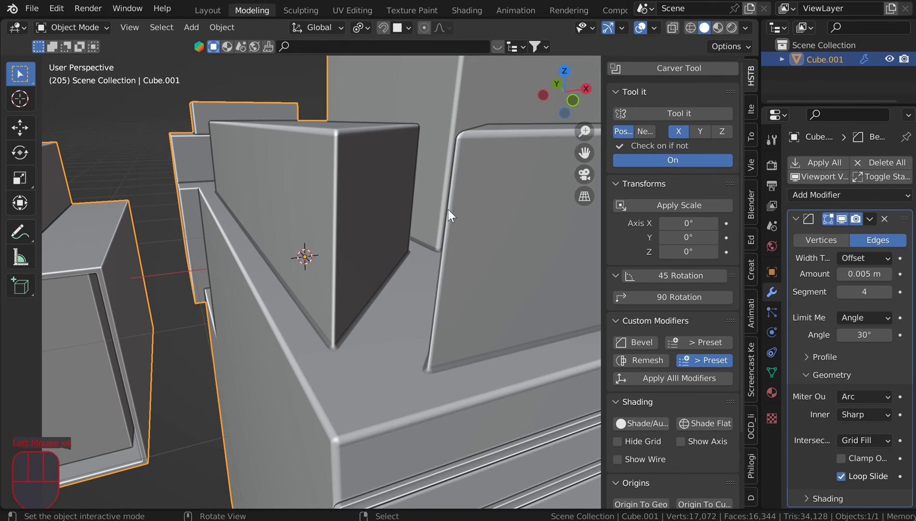
middle_click_drag(439, 194, 351, 216)
scroll(409, 209, "down", 3)
scroll(304, 217, "down", 3)
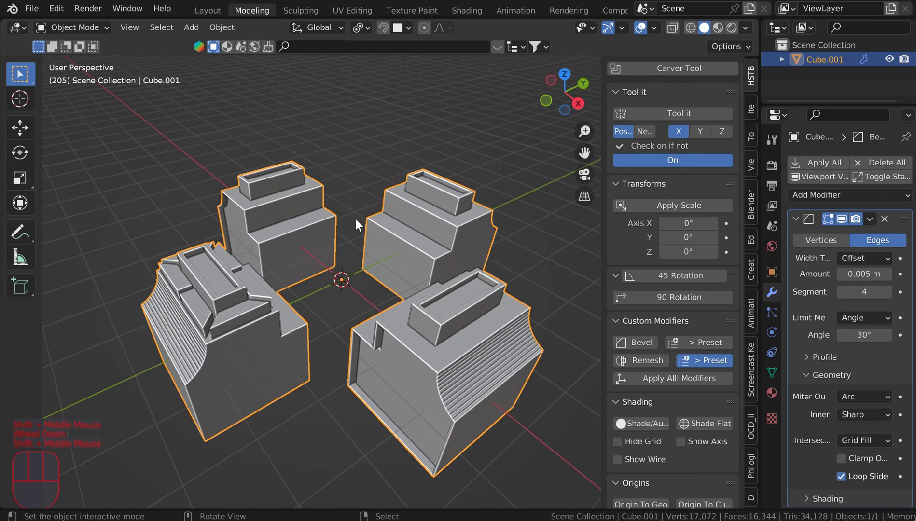
scroll(354, 217, "up", 2)
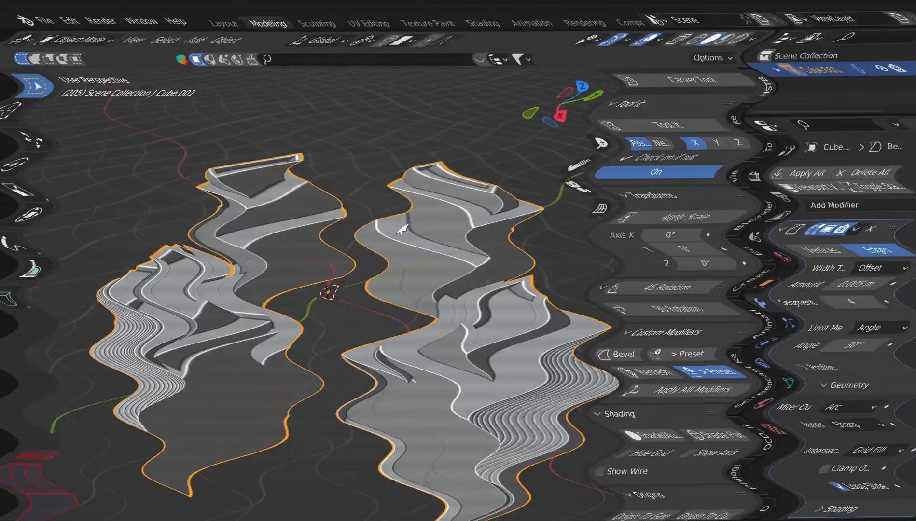